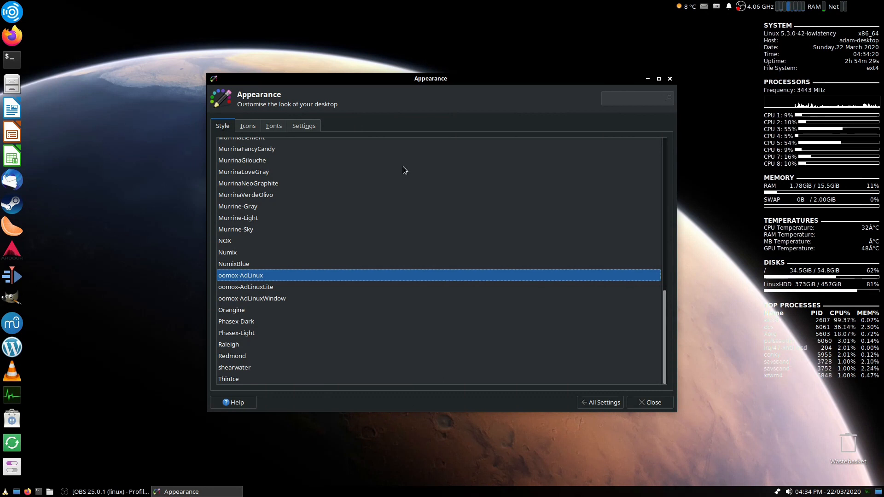
# - Review the Ubuntu Quick Setup steps for installing Flatpak on the Flatpak setup web page
pyautogui.moveTo(341, 82)
pyautogui.mouseDown()
pyautogui.moveTo(322, 75)
pyautogui.moveTo(332, 69)
pyautogui.mouseUp()
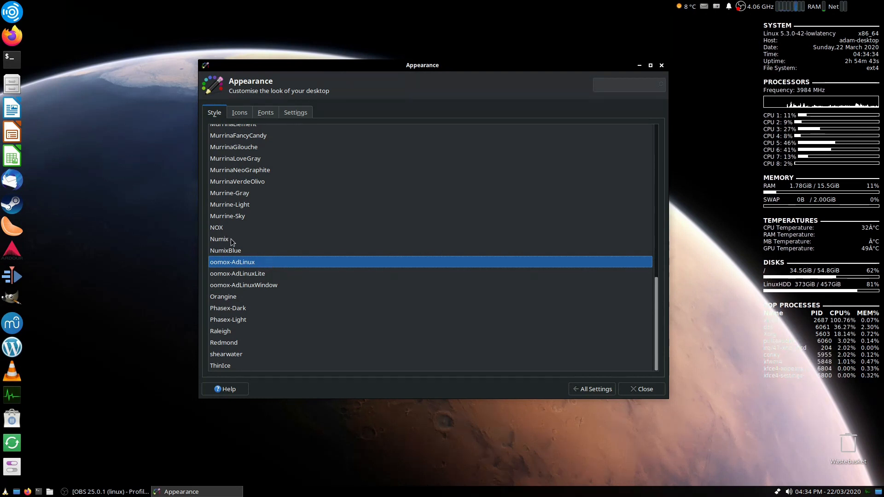
pyautogui.click(18, 7)
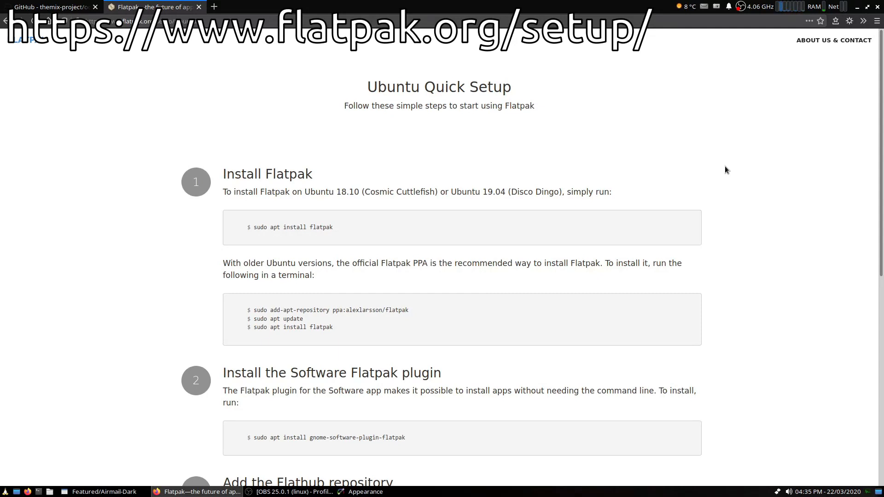
pyautogui.scroll(-5, 352, 210)
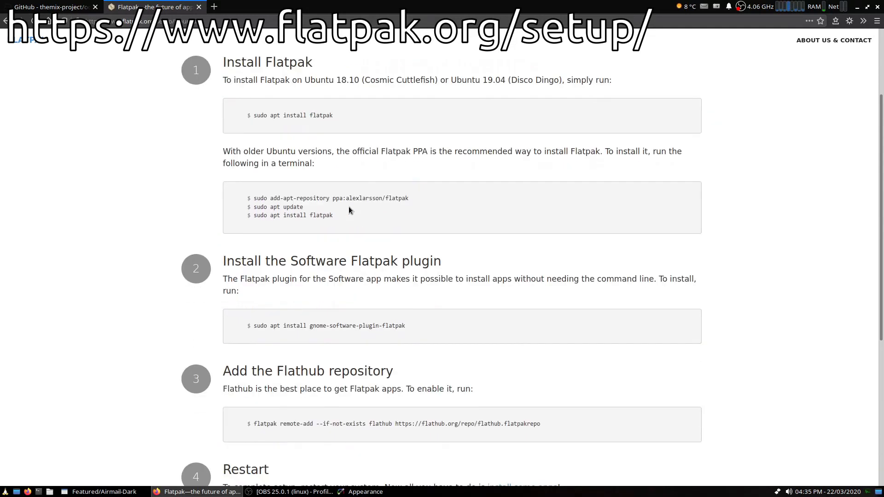
pyautogui.scroll(-3, 347, 210)
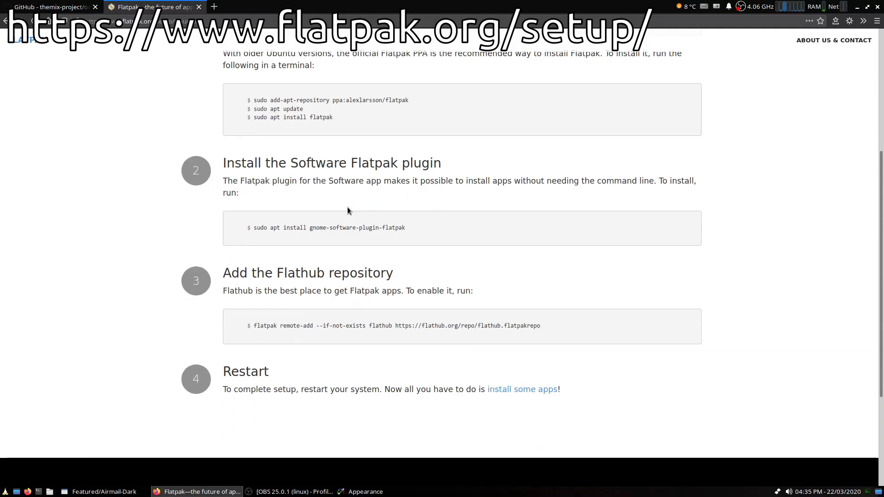
# - Examine the AdLinux user preset and its theme style choices in the Oomox theme designer, and close the designer
pyautogui.click(198, 7)
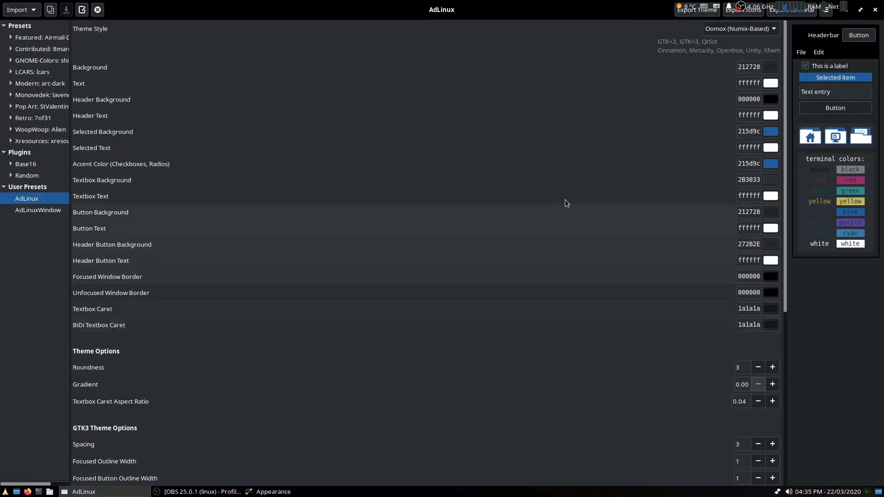
pyautogui.moveTo(529, 4); pyautogui.dragTo(513, 49)
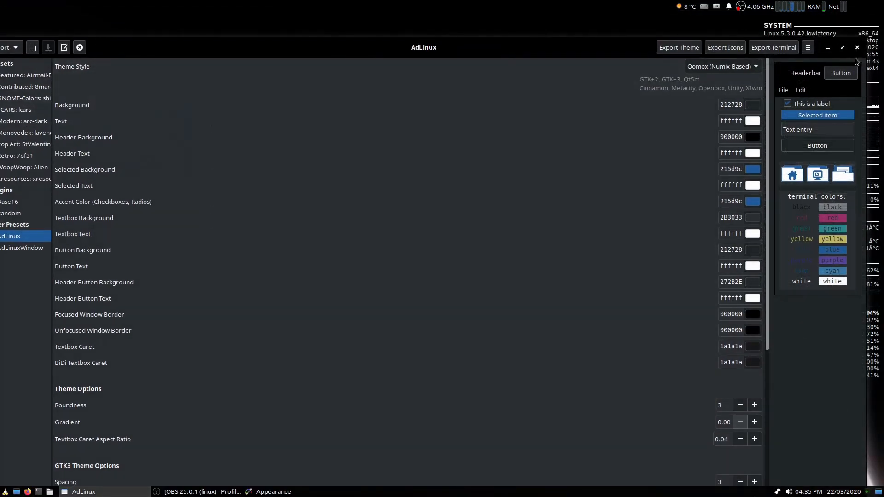
pyautogui.click(842, 48)
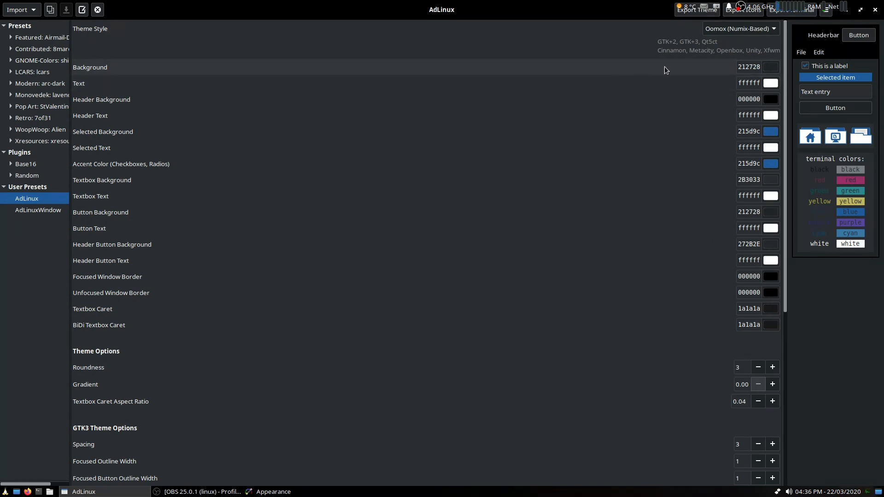
pyautogui.click(757, 32)
pyautogui.moveTo(753, 2)
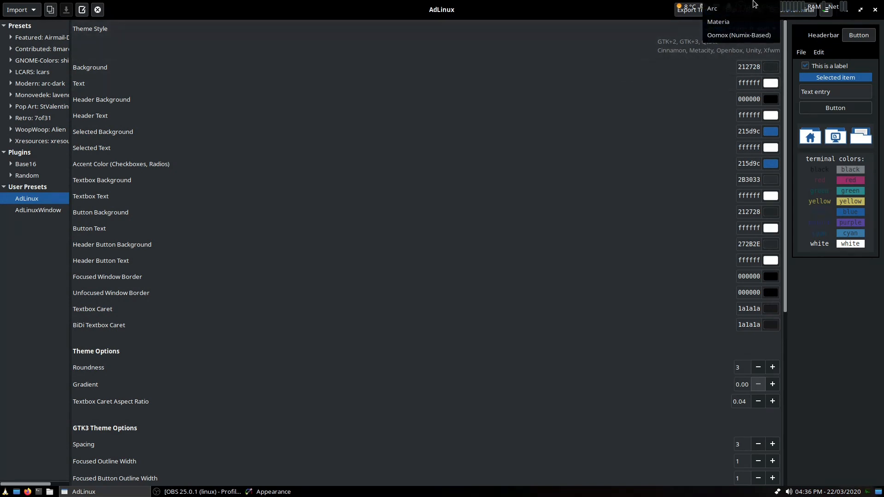
pyautogui.click(520, 4)
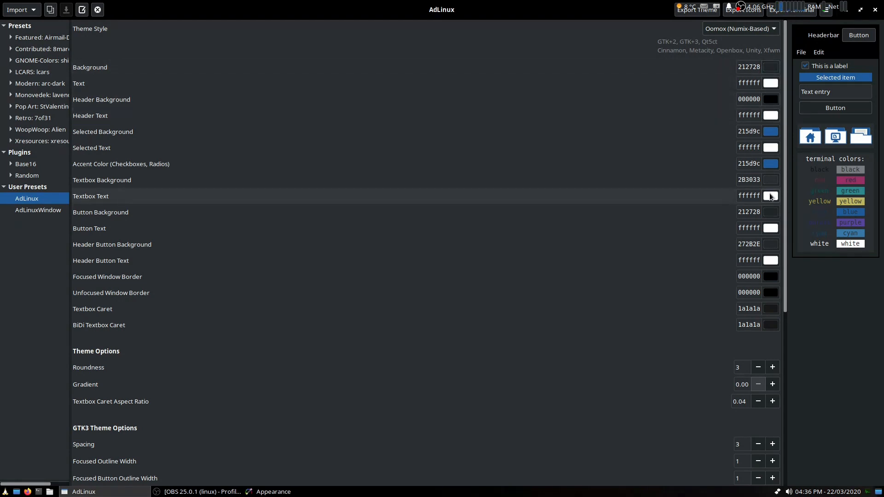
pyautogui.click(874, 9)
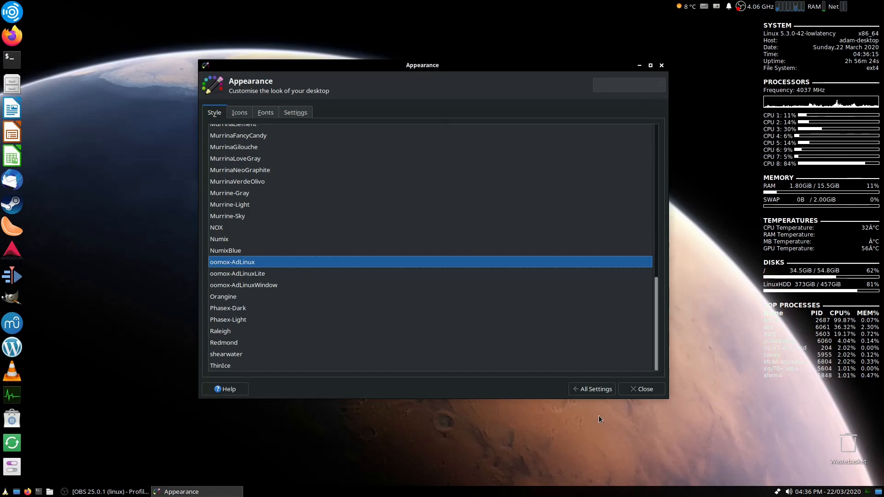
# - Open the Window Manager settings from All Settings to view its theme selection
pyautogui.click(592, 389)
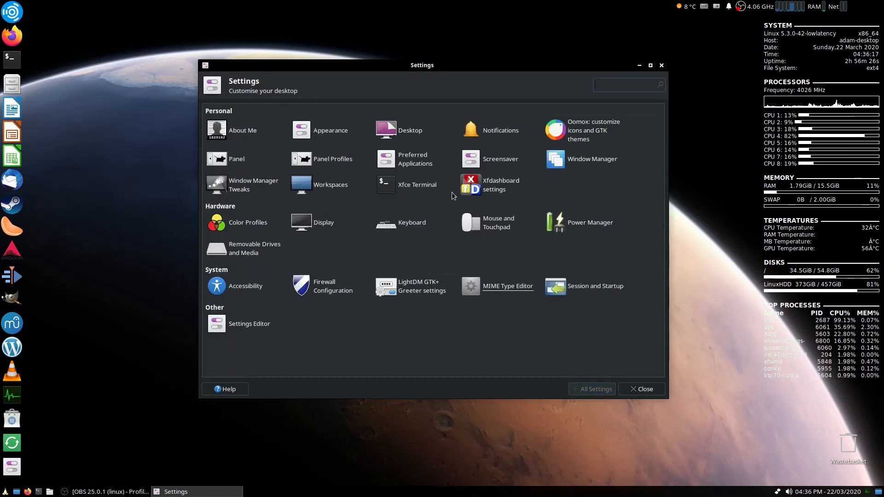
pyautogui.click(555, 159)
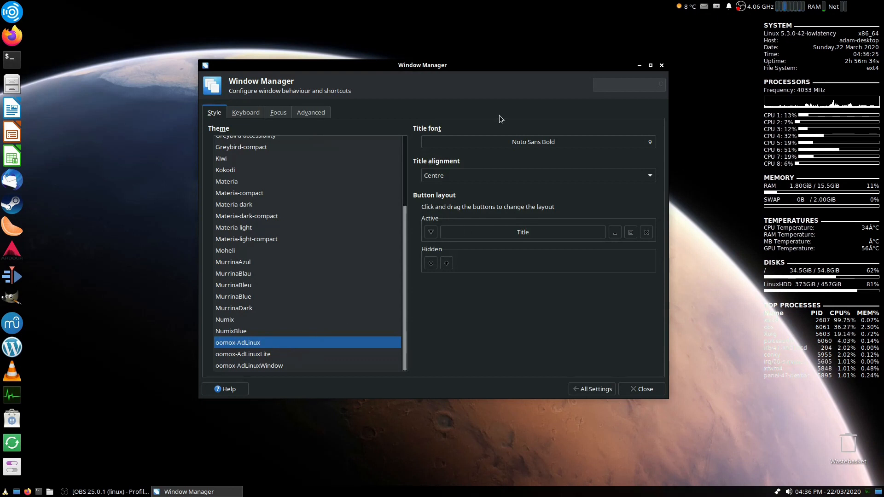
pyautogui.moveTo(469, 67); pyautogui.dragTo(402, 154)
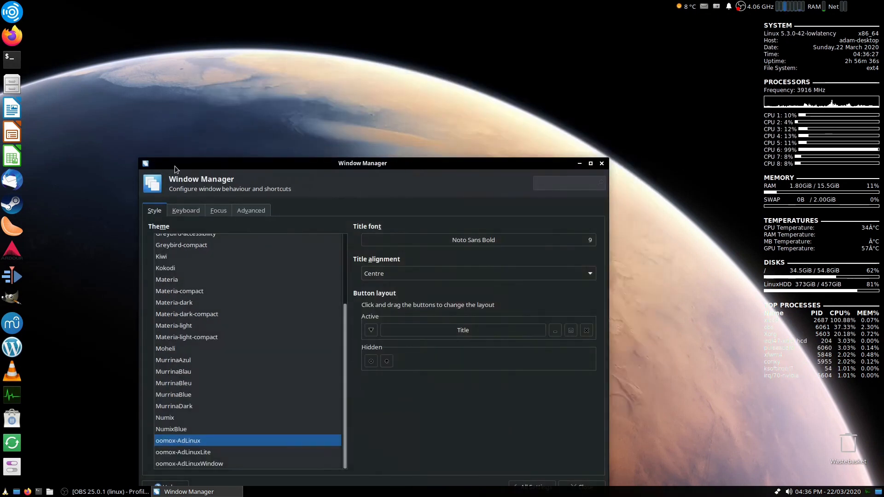
pyautogui.moveTo(500, 153); pyautogui.dragTo(545, 95)
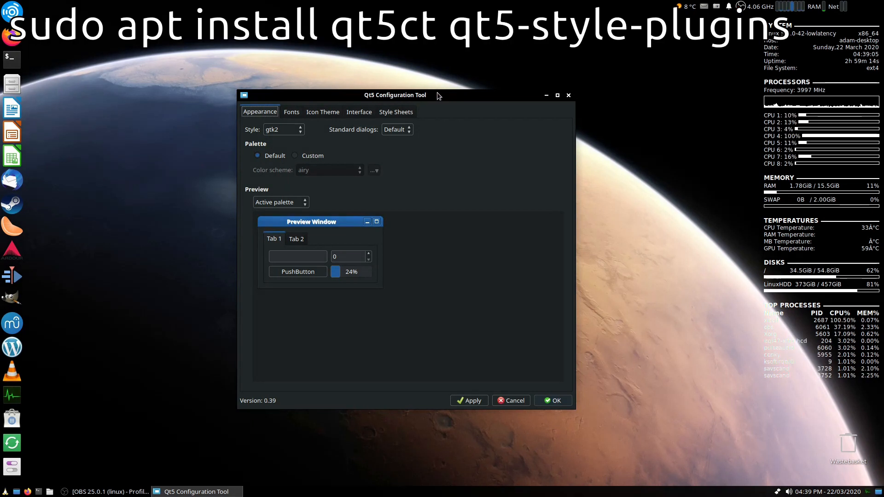
# - Open a terminal and run screenfetch
pyautogui.moveTo(448, 97); pyautogui.dragTo(463, 96)
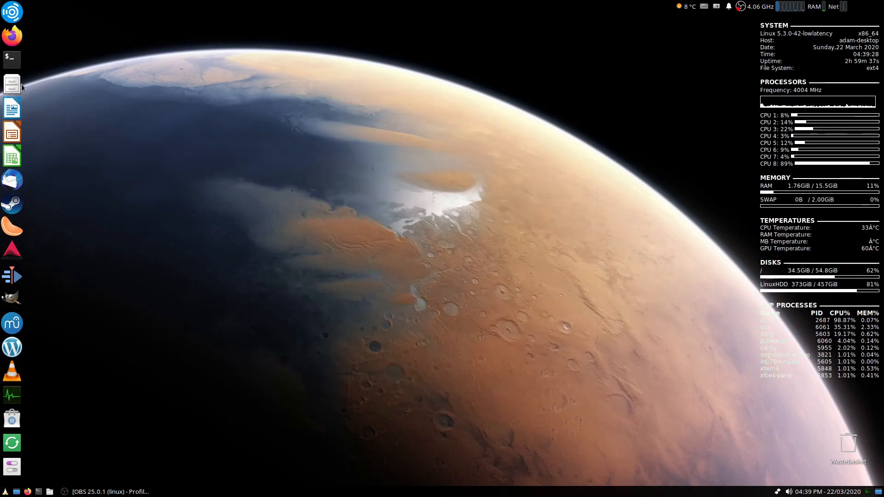
pyautogui.click(19, 60)
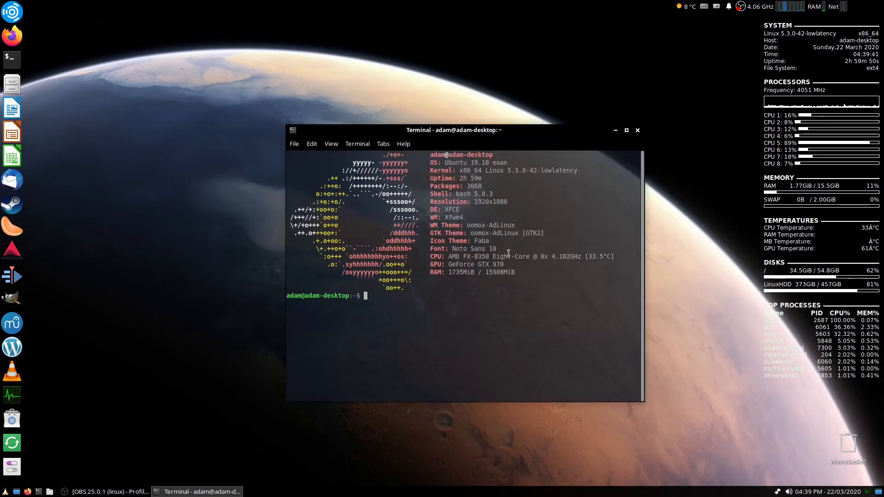
pyautogui.write('screenfetch')
pyautogui.press('Return')
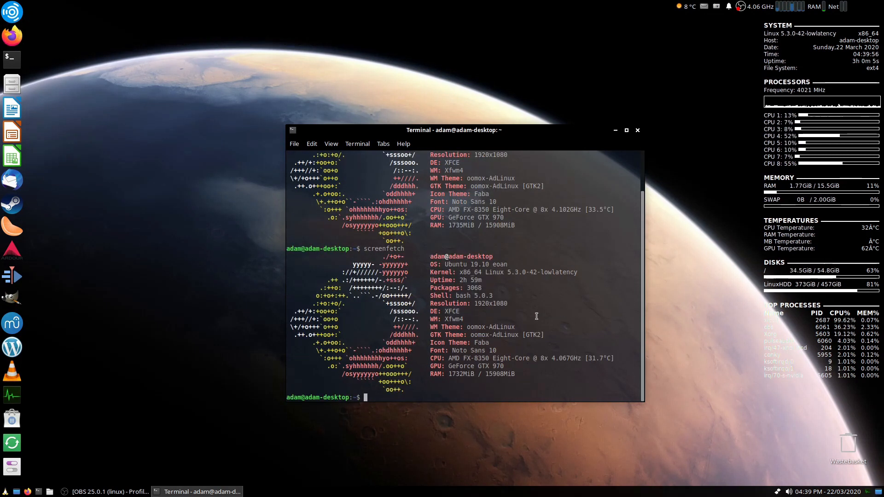
# - Open ~/.bashrc in the nano editor and maximize the terminal window
pyautogui.write('nano ~/.bashrc')
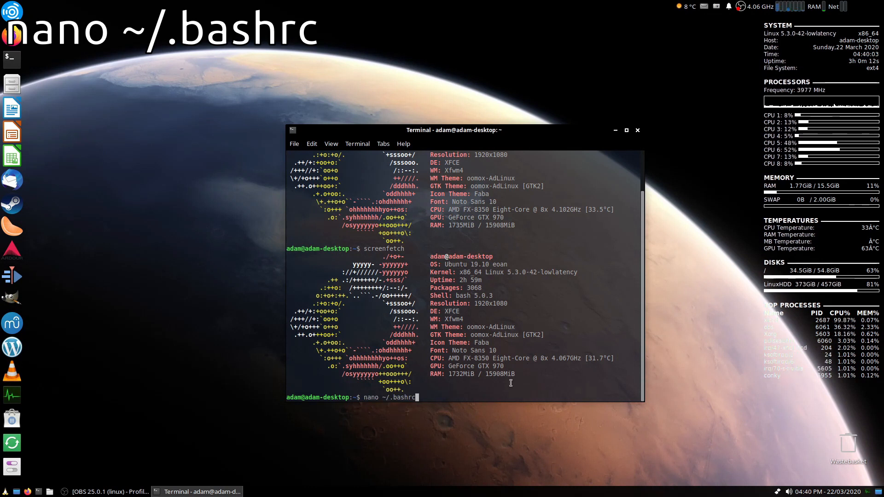
pyautogui.press('Return')
pyautogui.click(626, 131)
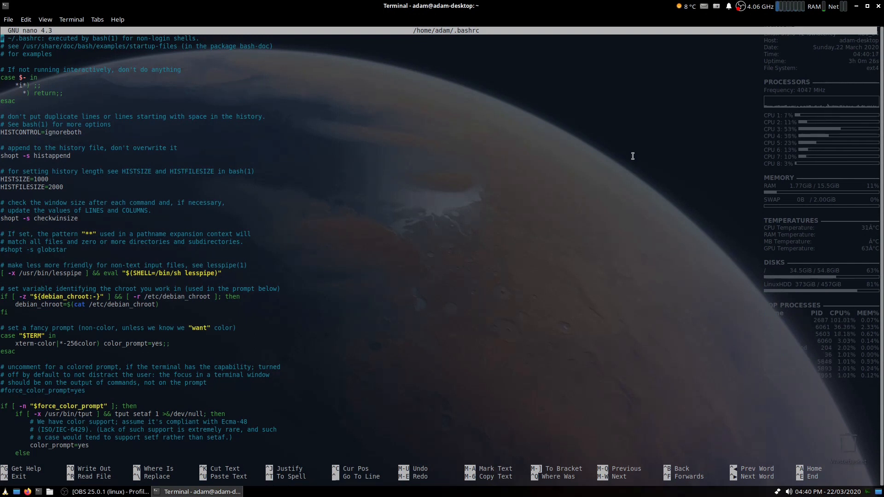
# - Move to the screenfetch line at the end of .bashrc, save the file and exit nano
pyautogui.press('Down')
pyautogui.press('Down')
pyautogui.press('Down')
pyautogui.press('Down')
pyautogui.press('Down')
pyautogui.press('Down')
pyautogui.press('Down')
pyautogui.press('Down')
pyautogui.press('Down')
pyautogui.press('Down')
pyautogui.press('Down')
pyautogui.press('Down')
pyautogui.press('Down')
pyautogui.press('Down')
pyautogui.press('Down')
pyautogui.press('Down')
pyautogui.press('Down')
pyautogui.press('Down')
pyautogui.press('Down')
pyautogui.press('Down')
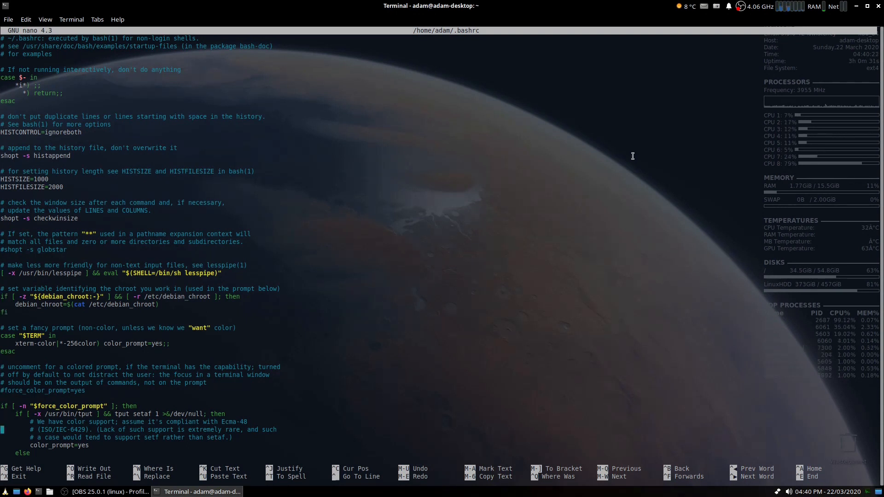
pyautogui.press('Down')
pyautogui.press('Down')
pyautogui.press('Down')
pyautogui.press('Down')
pyautogui.press('Down')
pyautogui.press('Down')
pyautogui.press('Down')
pyautogui.press('Down')
pyautogui.press('Down')
pyautogui.press('Down')
pyautogui.press('Down')
pyautogui.press('Down')
pyautogui.press('Down')
pyautogui.press('Down')
pyautogui.press('Down')
pyautogui.press('Down')
pyautogui.press('Down')
pyautogui.press('Down')
pyautogui.press('Down')
pyautogui.press('Down')
pyautogui.press('Down')
pyautogui.press('Down')
pyautogui.press('Down')
pyautogui.press('Down')
pyautogui.press('Down')
pyautogui.press('Down')
pyautogui.press('Down')
pyautogui.press('Down')
pyautogui.press('Down')
pyautogui.press('Down')
pyautogui.press('Down')
pyautogui.press('Down')
pyautogui.press('Down')
pyautogui.press('Down')
pyautogui.press('Down')
pyautogui.press('Down')
pyautogui.press('Down')
pyautogui.press('Down')
pyautogui.press('Down')
pyautogui.press('Down')
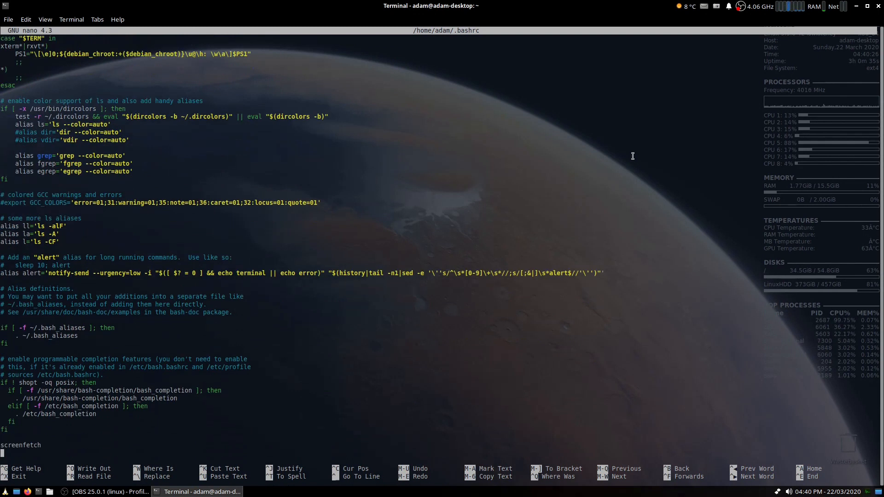
pyautogui.press('Up')
pyautogui.press('Up')
pyautogui.press('Up')
pyautogui.press('Down')
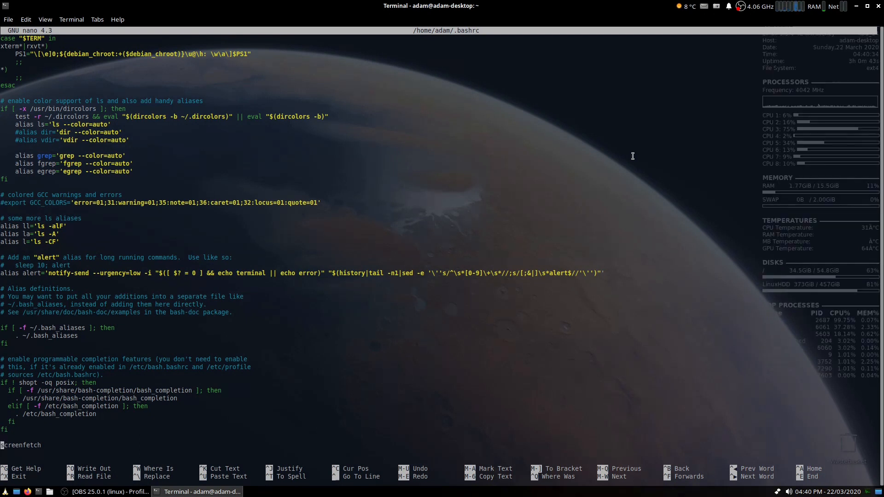
pyautogui.hotkey('ctrl', 'o')
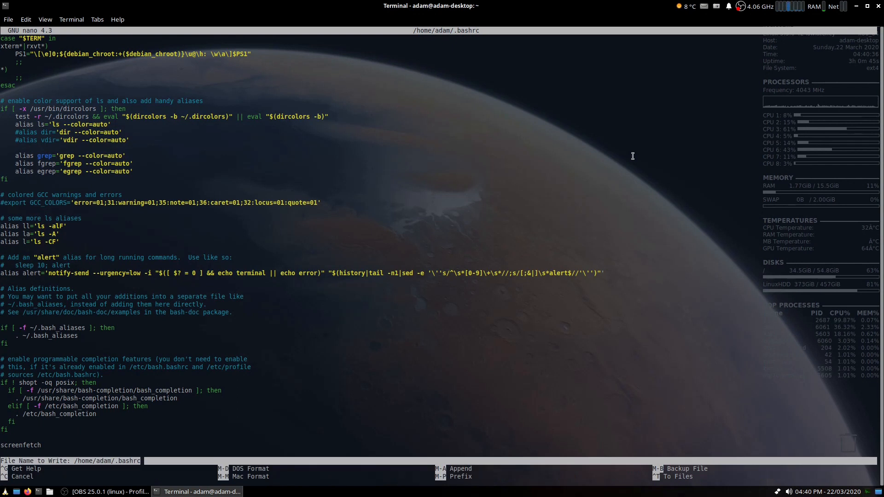
pyautogui.press('Return')
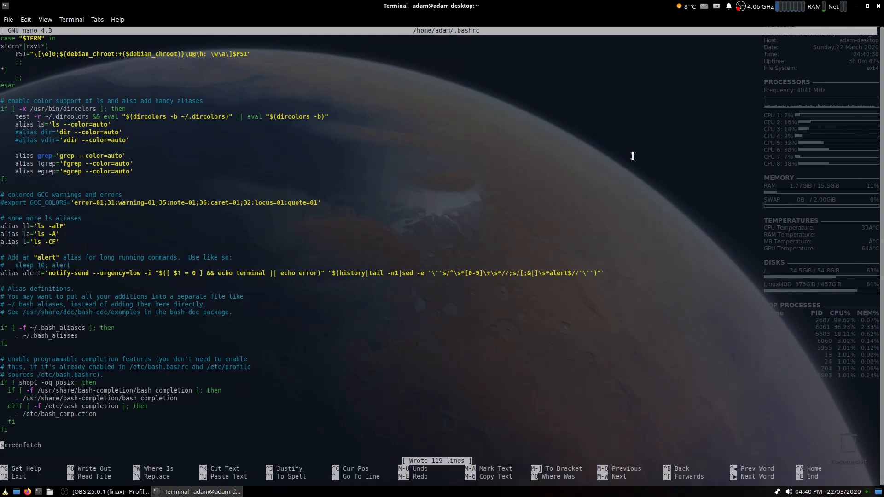
pyautogui.hotkey('ctrl', 'x')
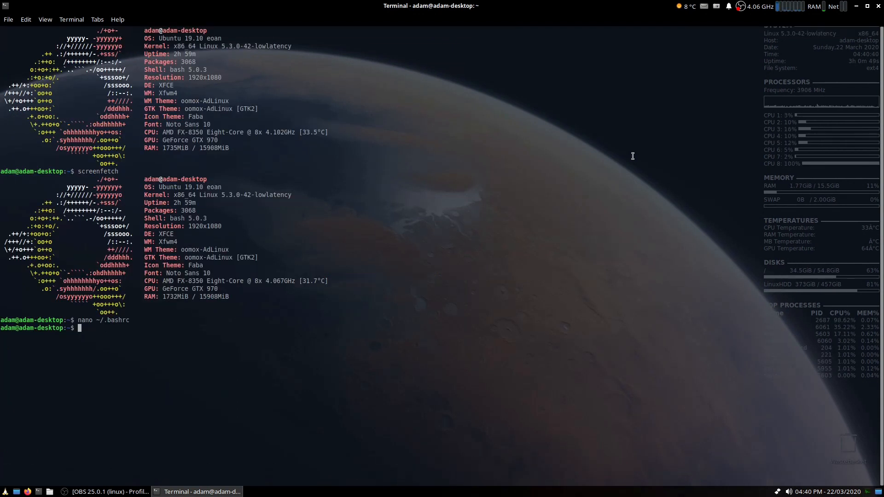
# - Close the terminal and open a fresh one to check that screenfetch runs at startup, closing it afterwards
pyautogui.click(878, 6)
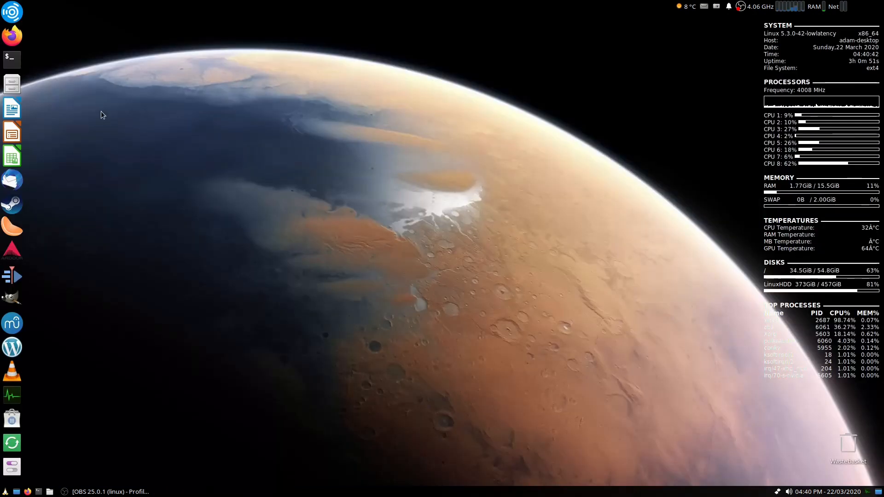
pyautogui.click(12, 60)
pyautogui.moveTo(432, 145); pyautogui.dragTo(413, 117)
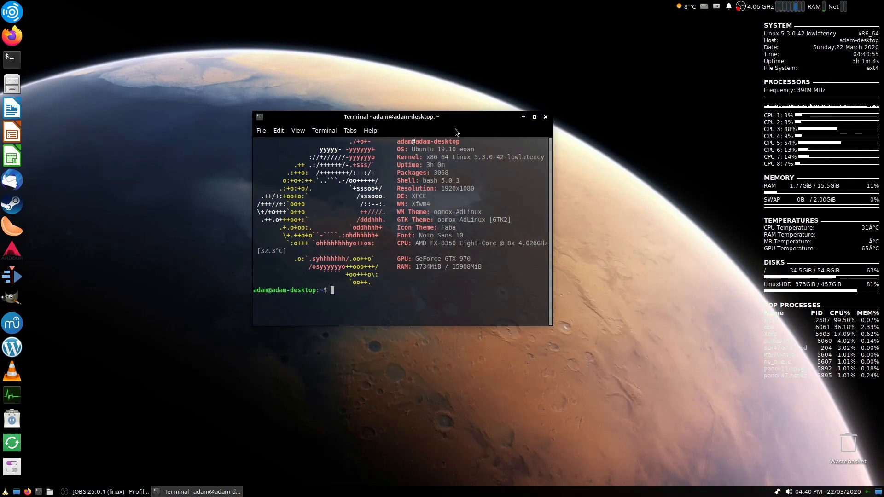
pyautogui.click(544, 117)
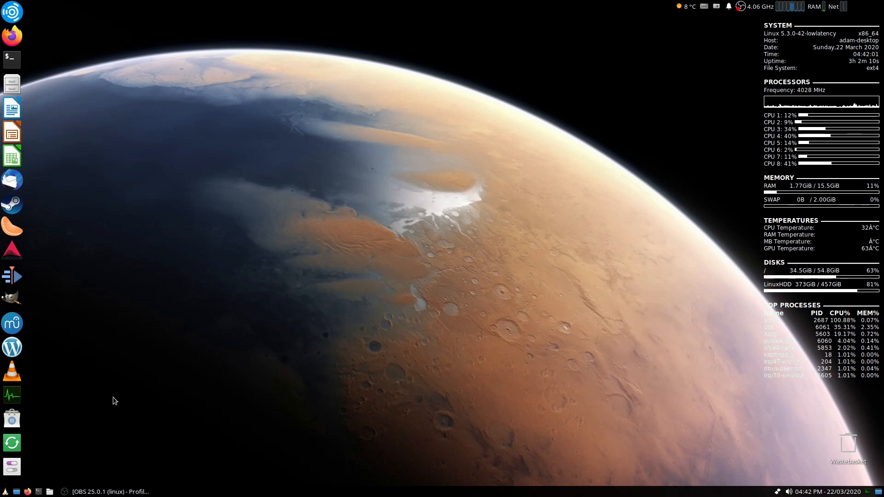
# - Search the application menu for panel and launch Panel Profiles
pyautogui.click(5, 492)
pyautogui.write('panel')
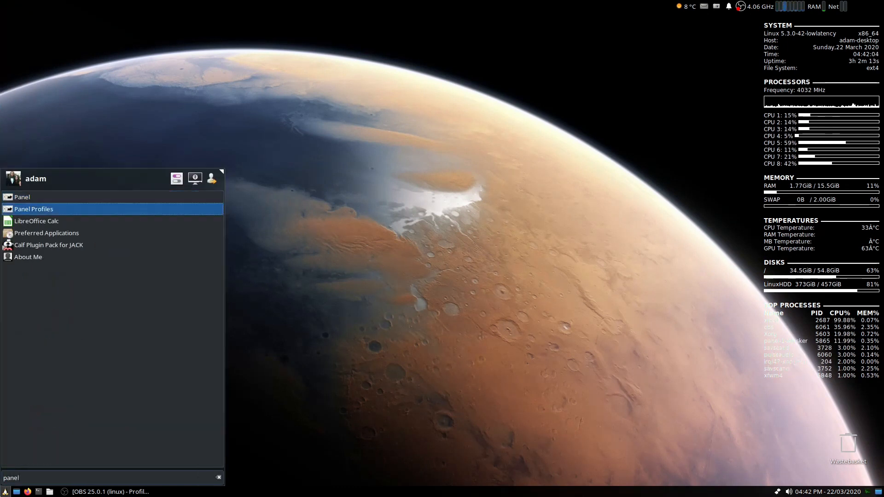
pyautogui.press('Return')
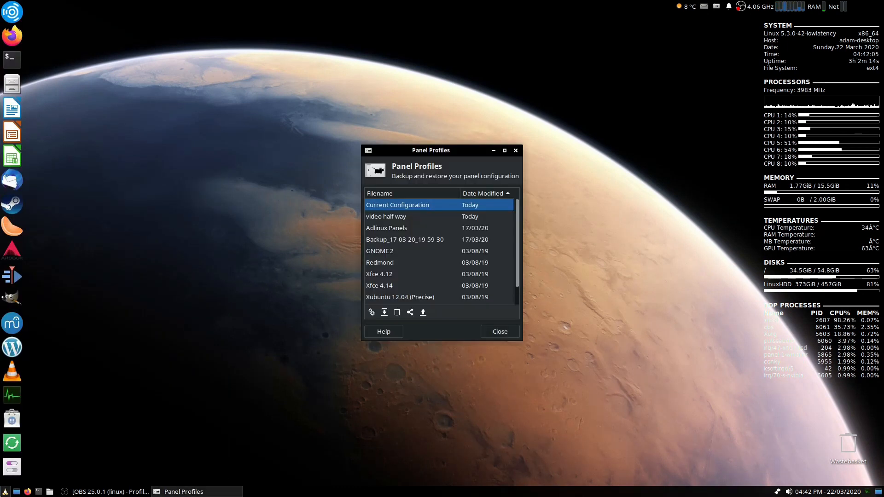
# - Load the Xfce 4.14 panel profile
pyautogui.scroll(-2, 417, 232)
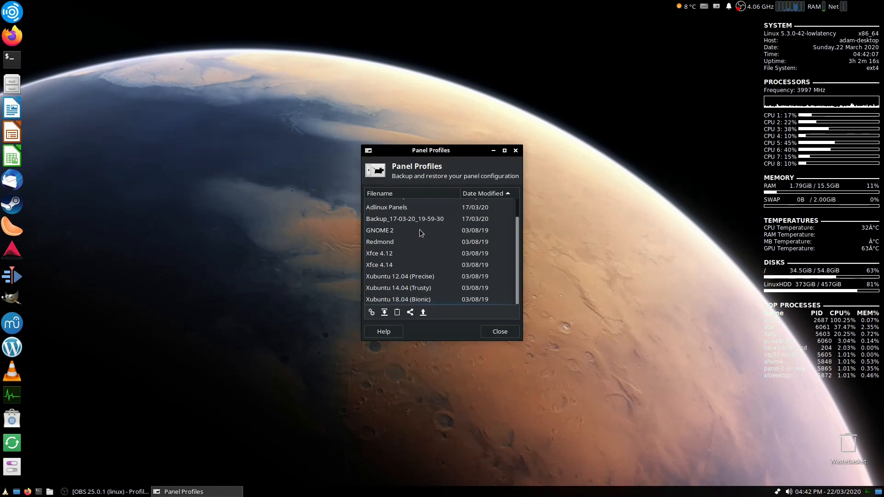
pyautogui.click(407, 265)
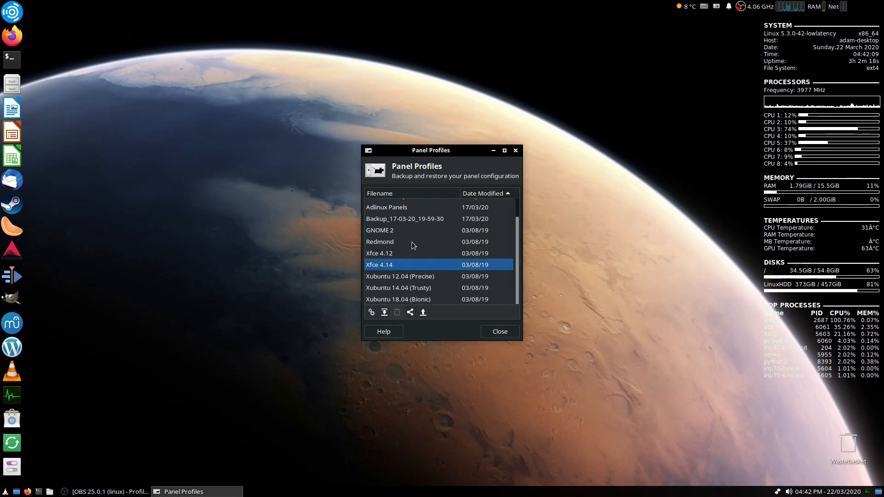
pyautogui.click(371, 313)
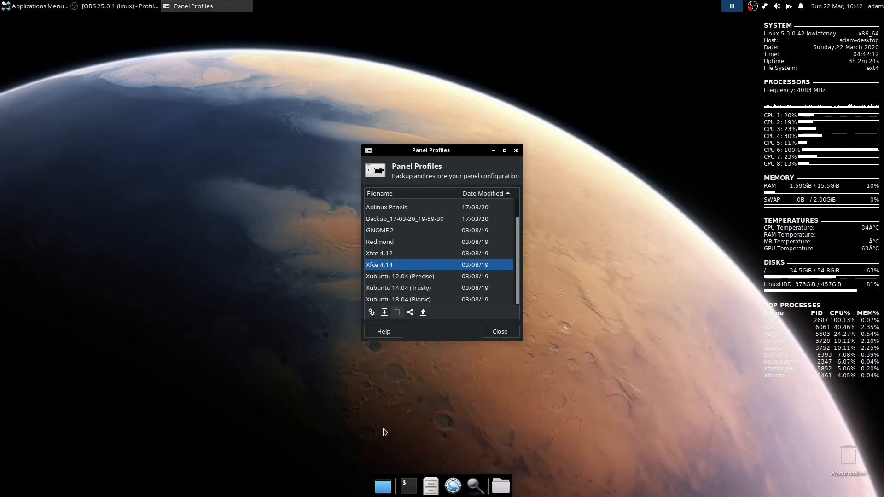
# - Load the Xubuntu 18.04 (Bionic) panel profile
pyautogui.click(399, 299)
pyautogui.click(371, 313)
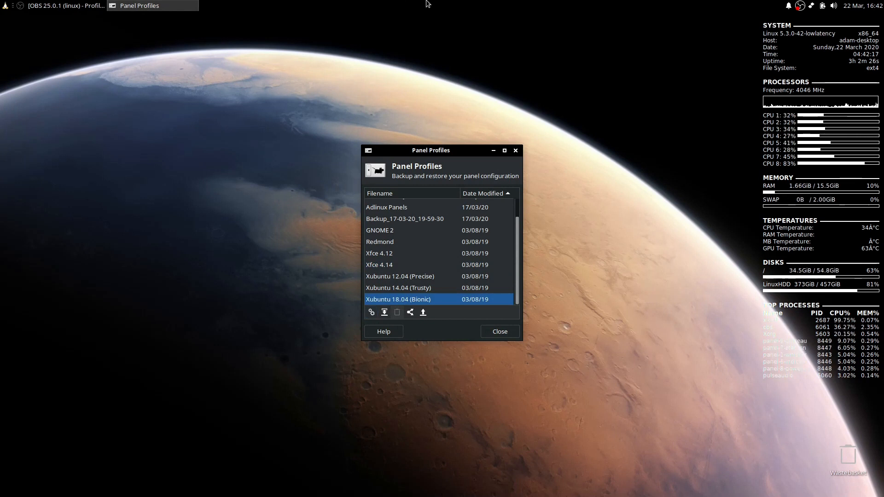
pyautogui.scroll(1, 441, 239)
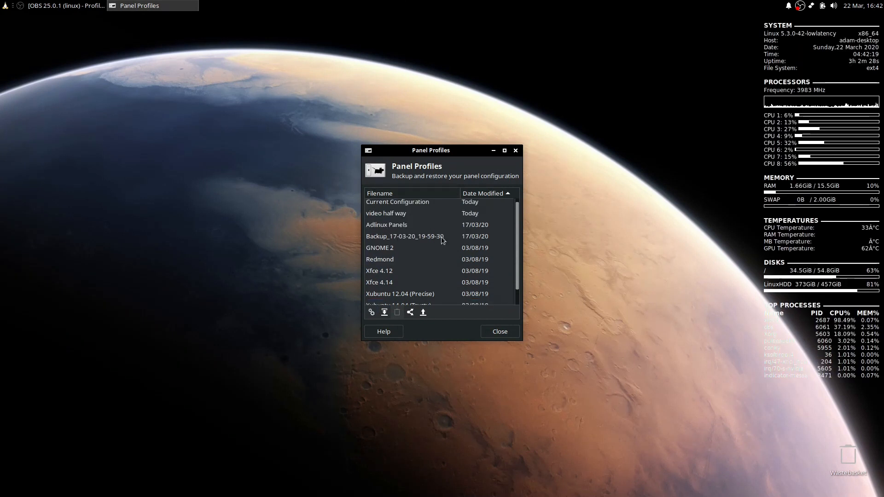
# - Load the Backup_17-03-20_19-59-30 panel profile and close Panel Profiles
pyautogui.click(419, 239)
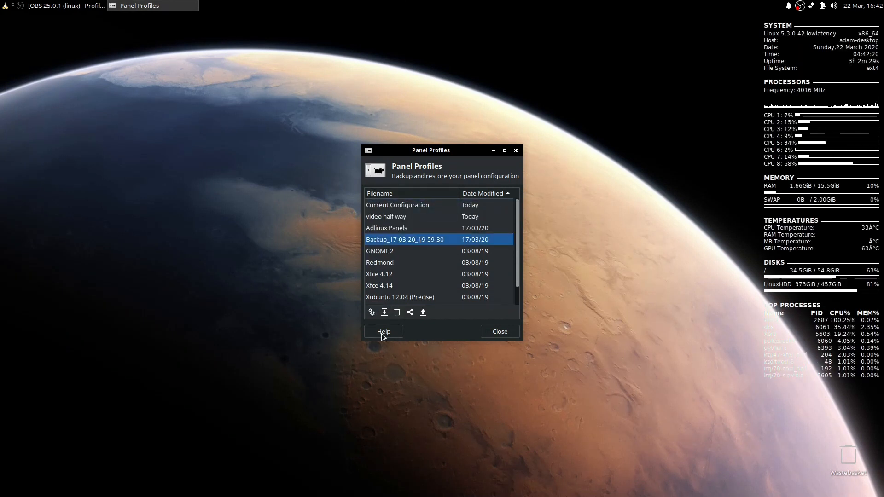
pyautogui.click(371, 313)
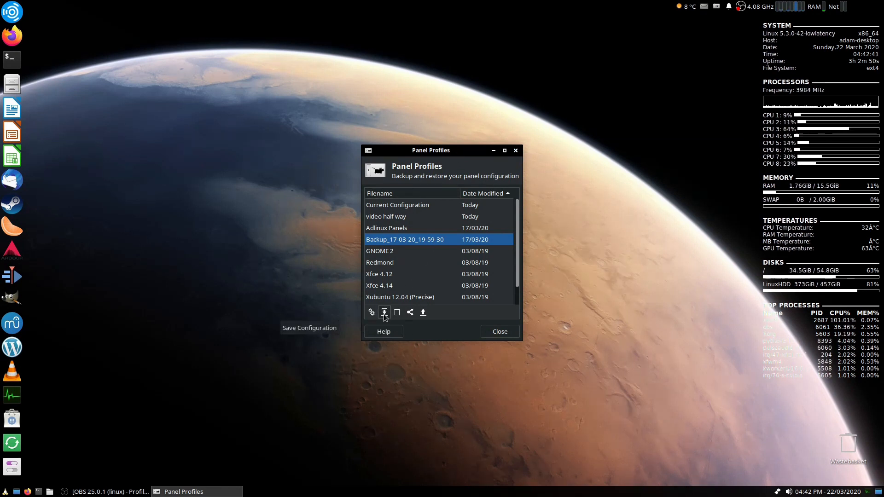
pyautogui.click(507, 332)
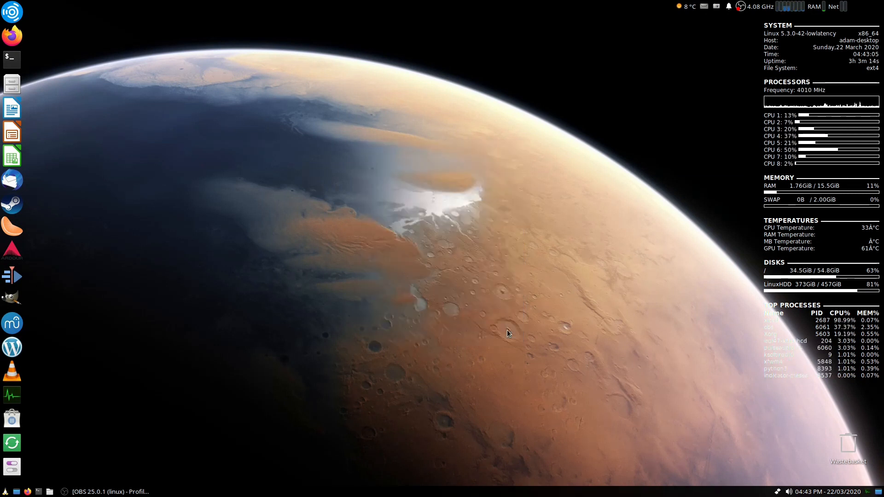
# - Open Panel Preferences for the bottom panel and review Panel 0's display options, including the lock setting
pyautogui.rightClick(446, 491)
pyautogui.moveTo(466, 478)
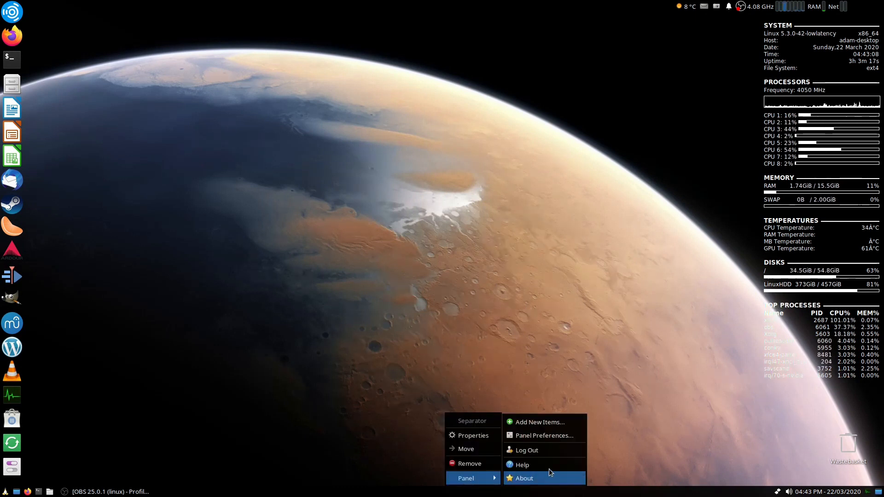
pyautogui.click(560, 436)
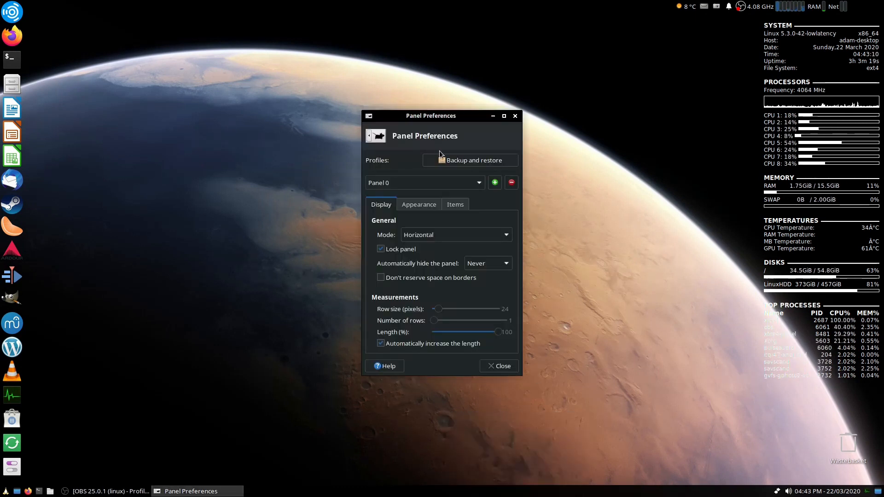
pyautogui.click(455, 180)
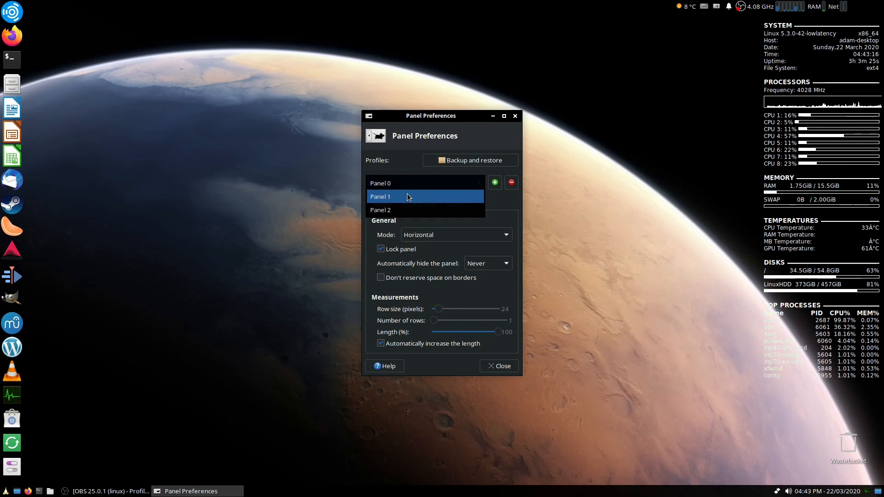
pyautogui.click(414, 183)
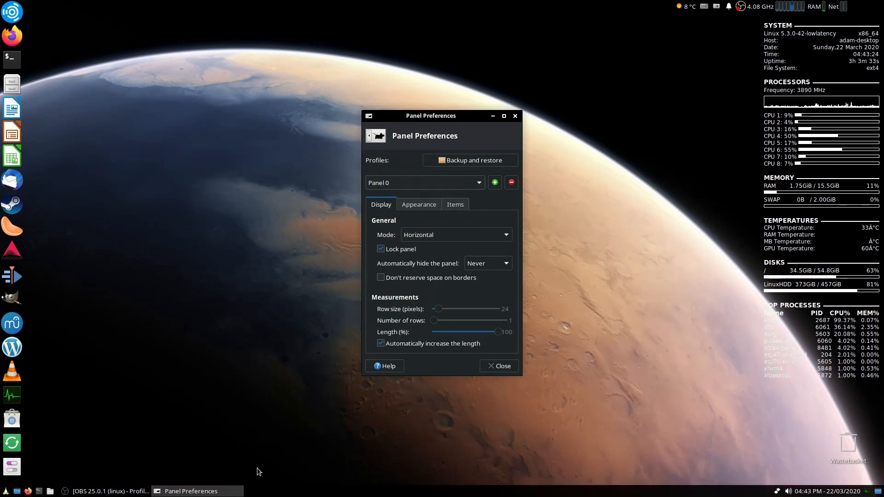
pyautogui.click(381, 249)
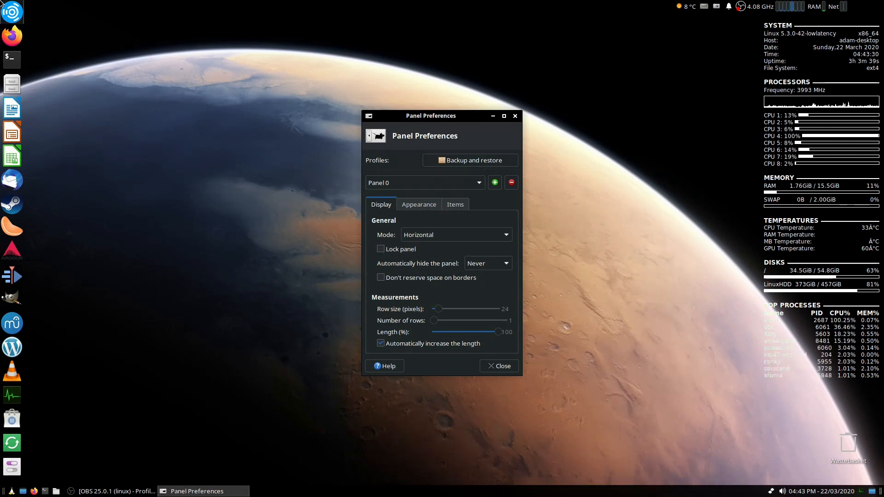
pyautogui.click(381, 250)
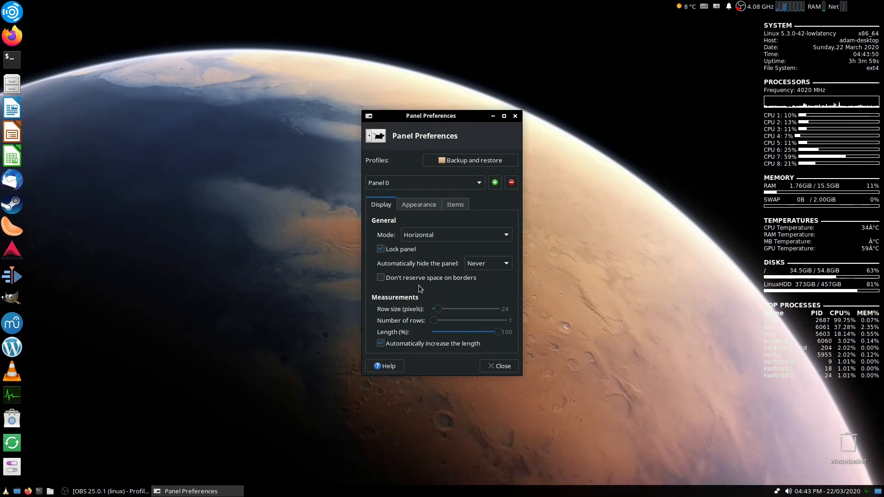
# - Try giving Panel 0 a custom semi-transparent black background colour, cancelling the colour picker
pyautogui.moveTo(447, 115); pyautogui.dragTo(455, 112)
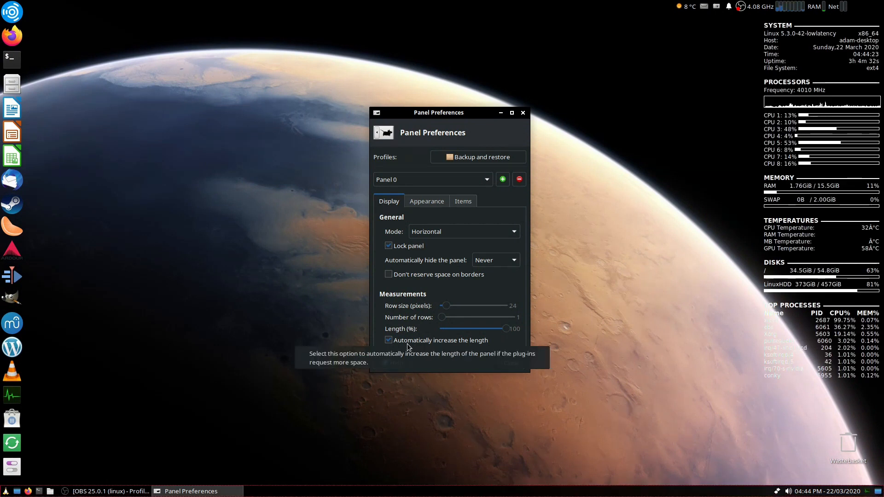
pyautogui.click(418, 201)
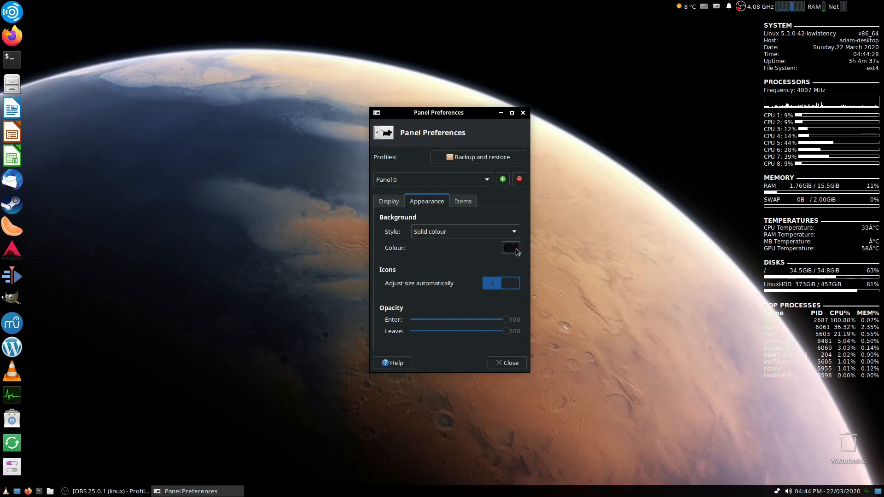
pyautogui.click(509, 232)
pyautogui.click(448, 259)
pyautogui.click(499, 251)
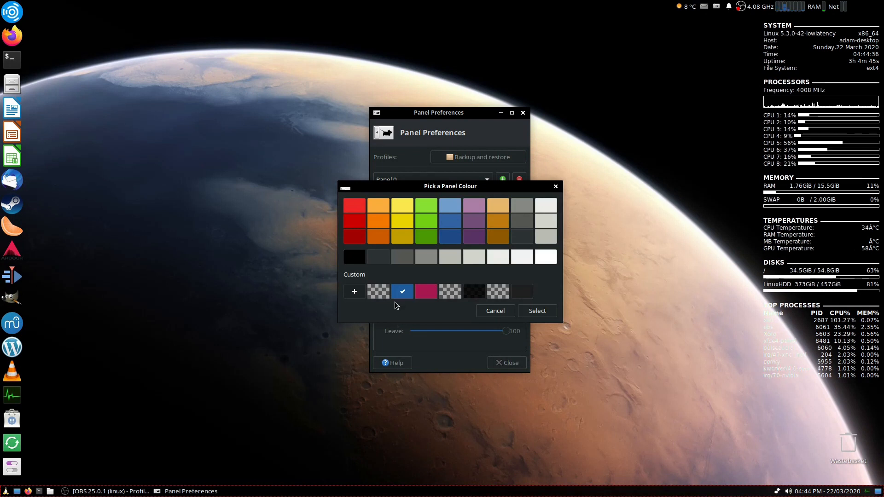
pyautogui.click(346, 291)
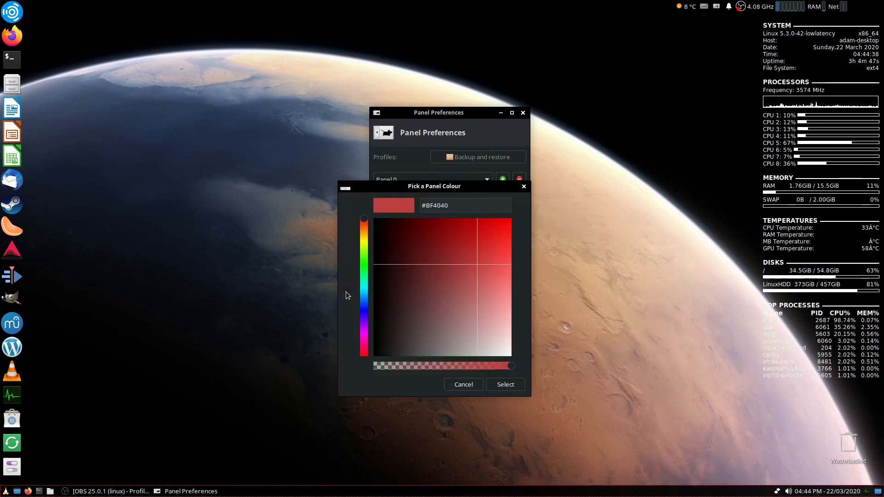
pyautogui.click(468, 354)
pyautogui.moveTo(509, 363); pyautogui.dragTo(476, 367)
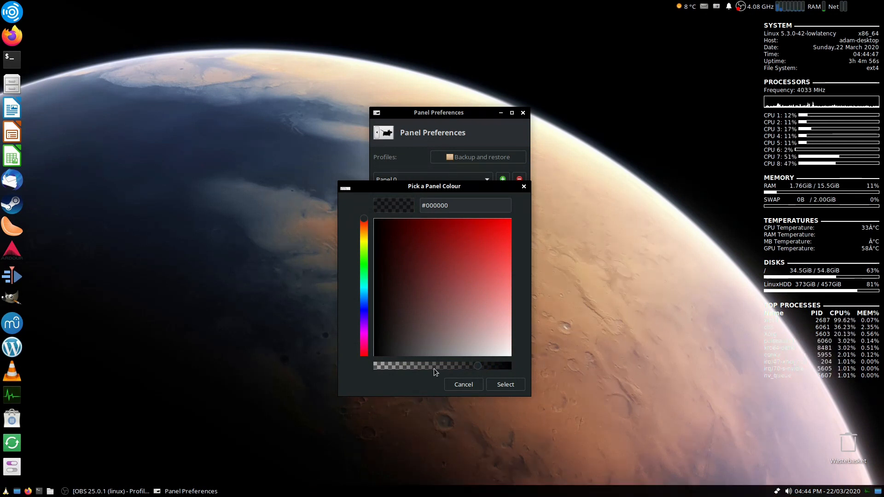
pyautogui.click(464, 385)
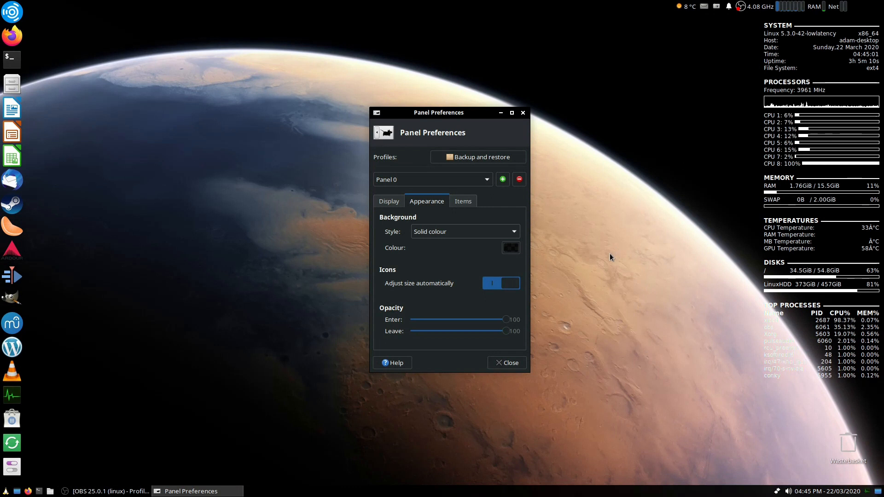
# - Review the list of items on Panel 0
pyautogui.click(455, 205)
pyautogui.scroll(-2, 446, 266)
pyautogui.scroll(2, 447, 269)
pyautogui.scroll(1, 446, 265)
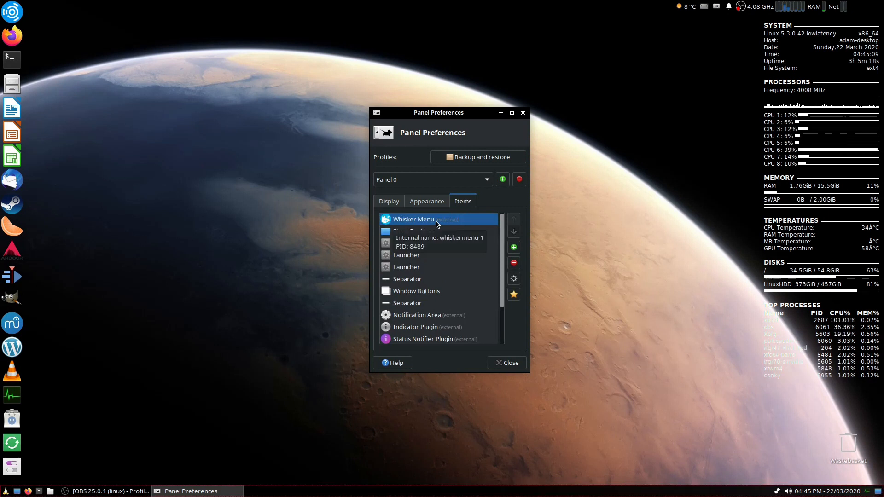
pyautogui.scroll(-3, 447, 317)
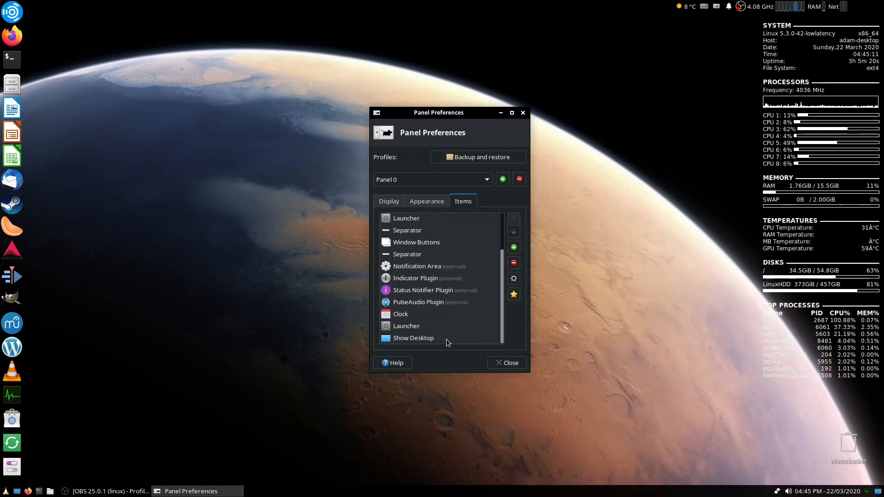
pyautogui.scroll(3, 451, 304)
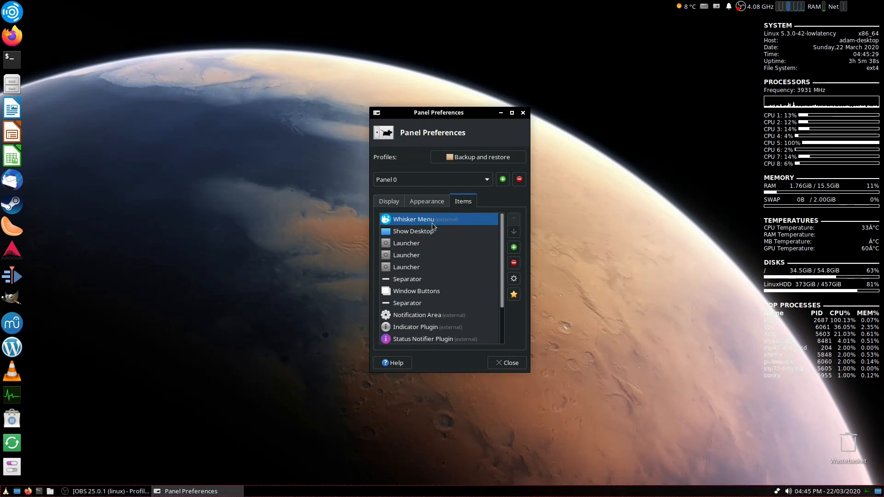
pyautogui.moveTo(435, 224)
# - Open the Whisker Menu and its properties dialog to inspect the panel button settings, then close it
pyautogui.click(5, 491)
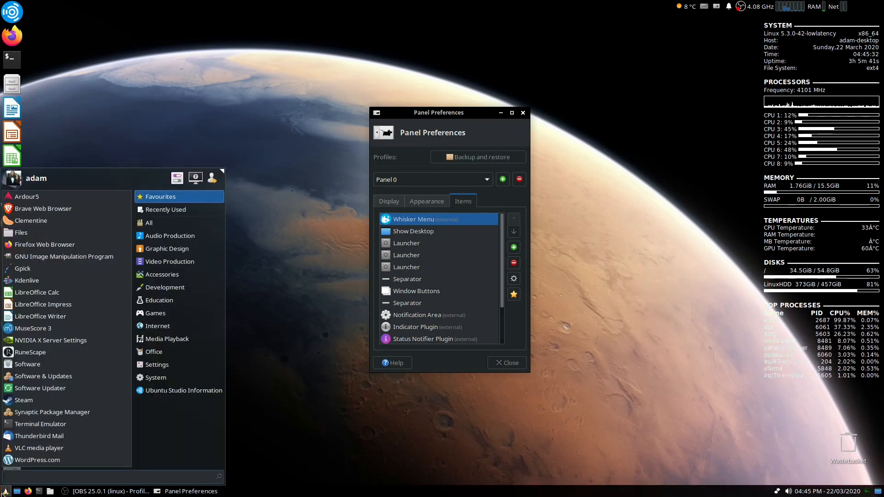
pyautogui.click(396, 194)
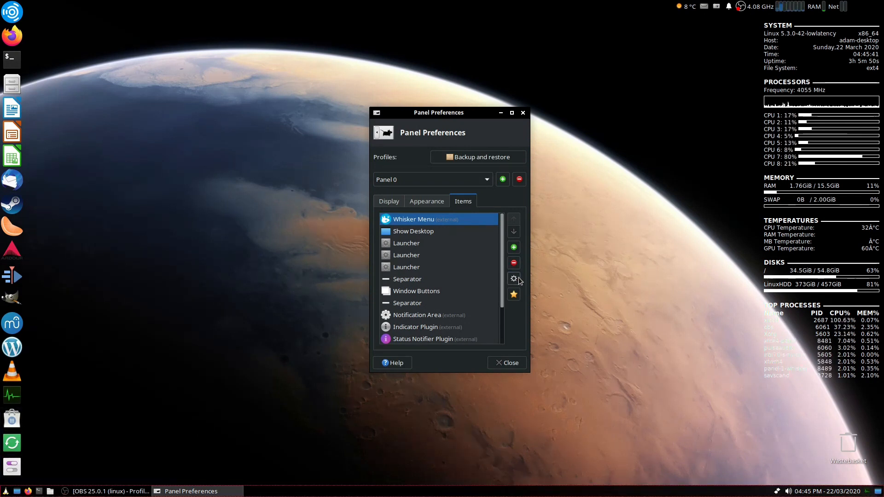
pyautogui.rightClick(5, 491)
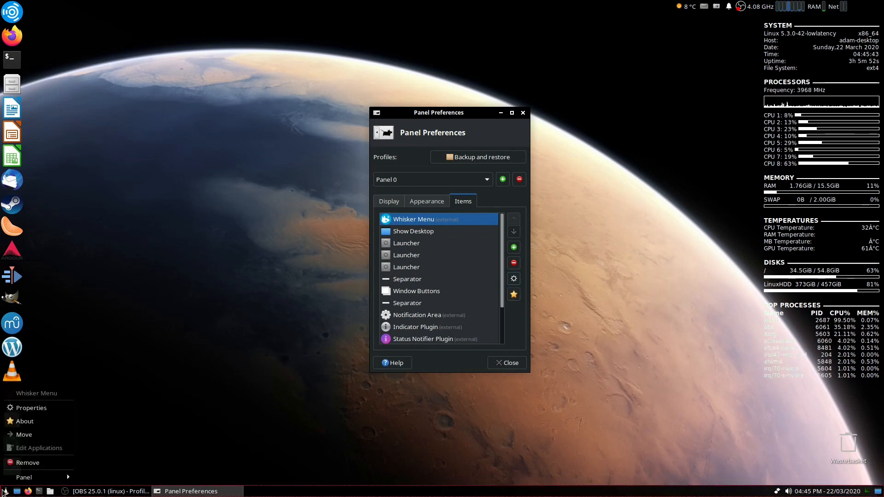
pyautogui.click(46, 409)
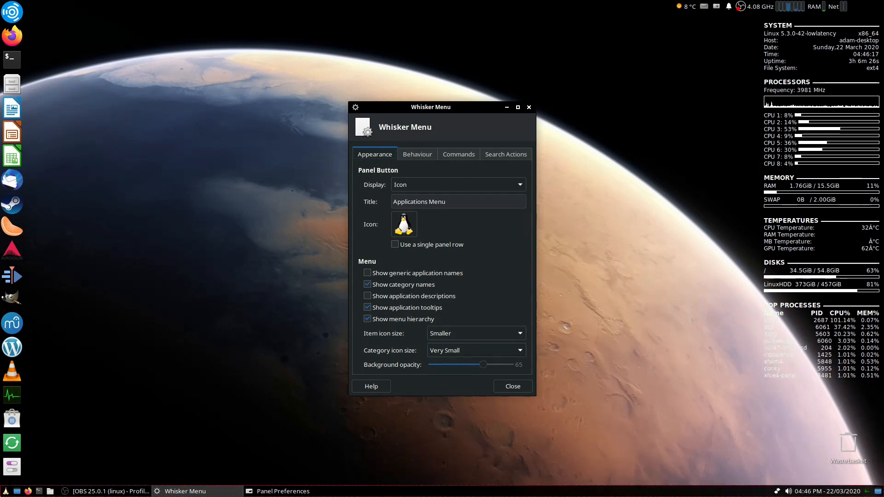
pyautogui.click(5, 491)
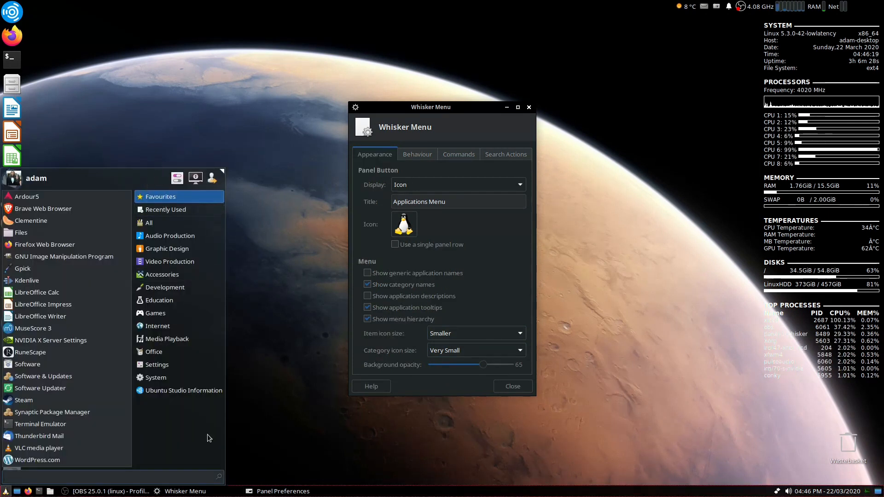
pyautogui.click(111, 491)
pyautogui.click(6, 491)
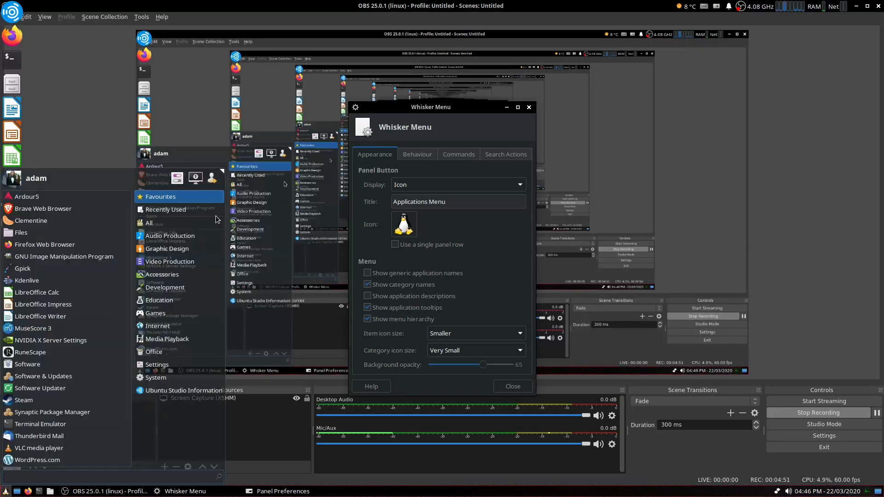
pyautogui.click(856, 6)
pyautogui.click(855, 6)
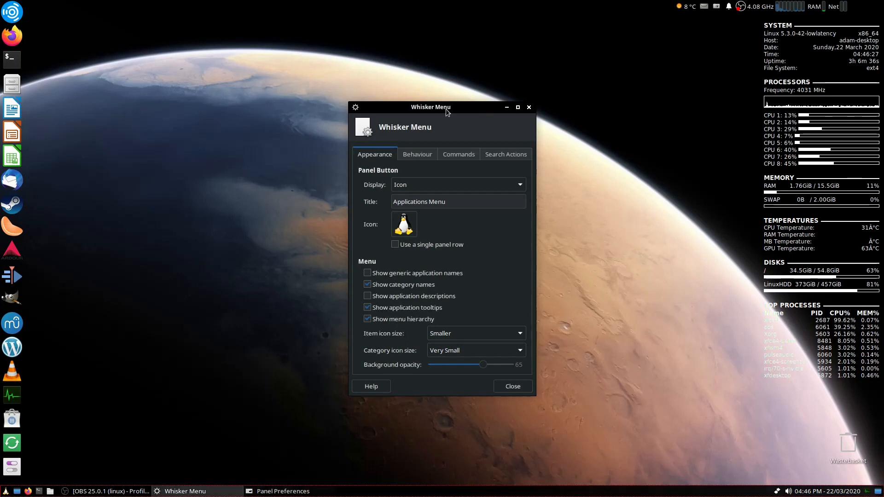
pyautogui.press('Escape')
# - Open the first Launcher item's properties to view its Firefox Web Browser entry, then close it
pyautogui.click(441, 231)
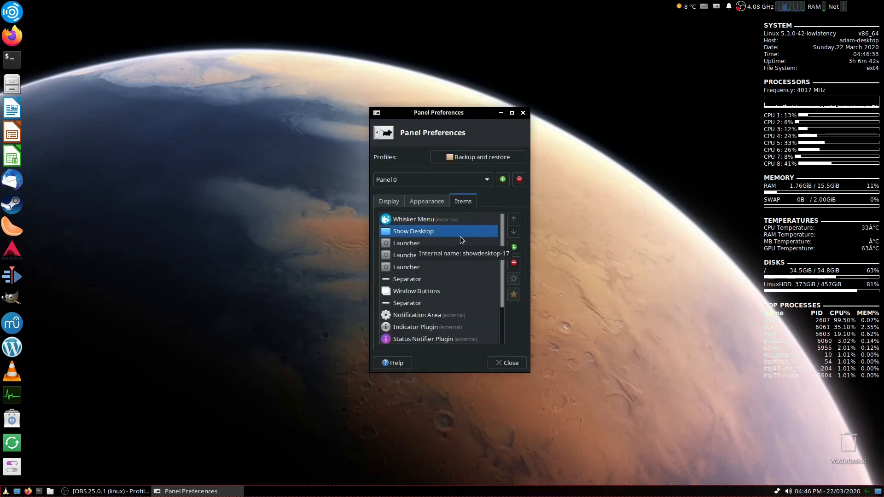
pyautogui.scroll(-3, 460, 236)
pyautogui.scroll(3, 474, 331)
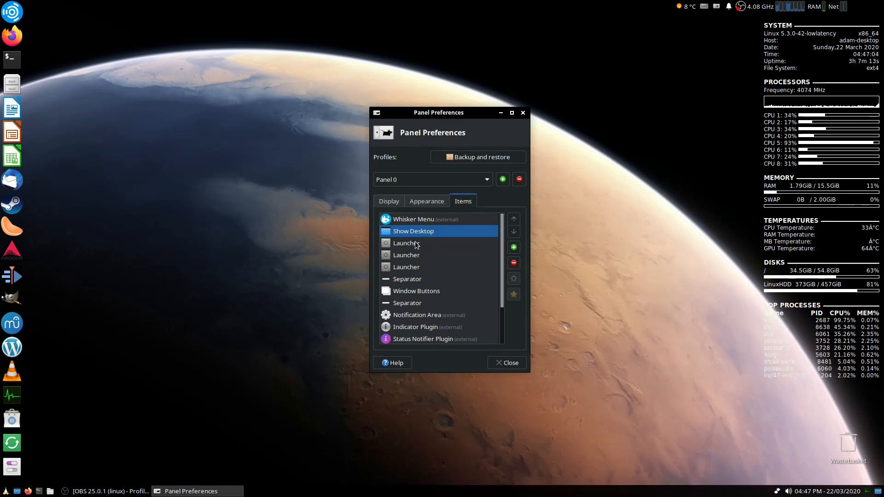
pyautogui.click(440, 248)
pyautogui.click(513, 278)
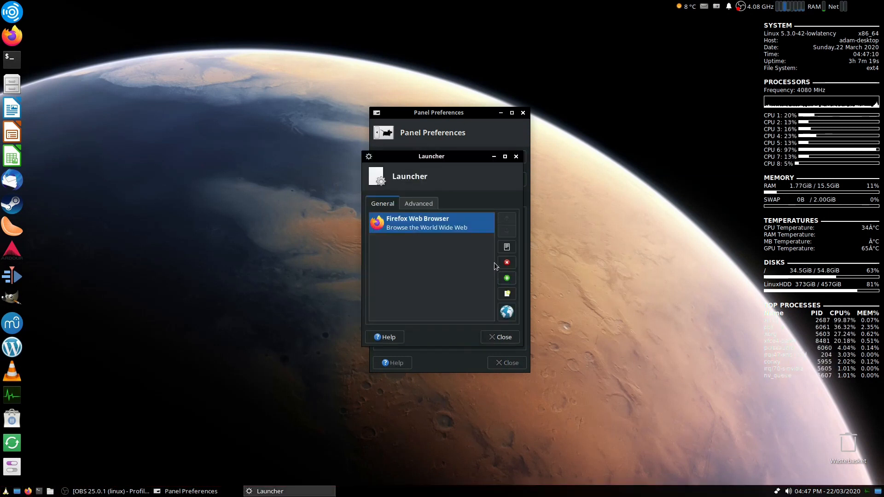
pyautogui.click(516, 156)
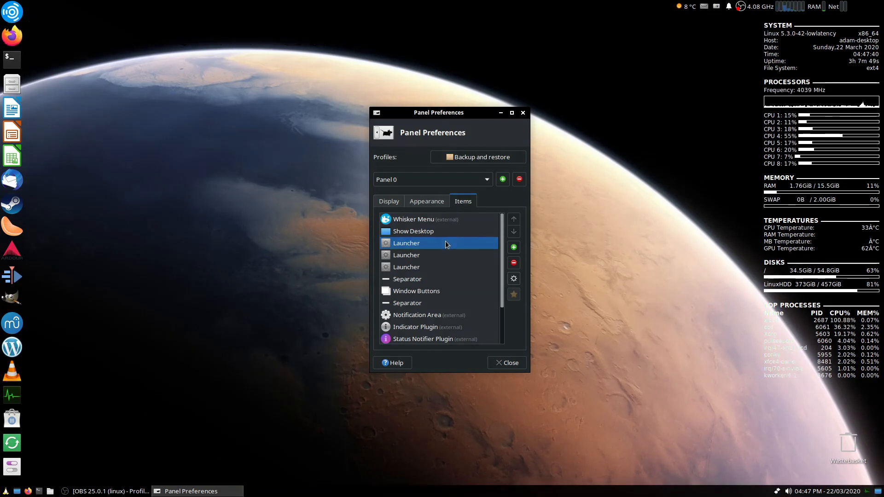
# - Switch the first separator's style to Separator and back to Transparent, then close its properties
pyautogui.scroll(-1, 433, 250)
pyautogui.click(423, 259)
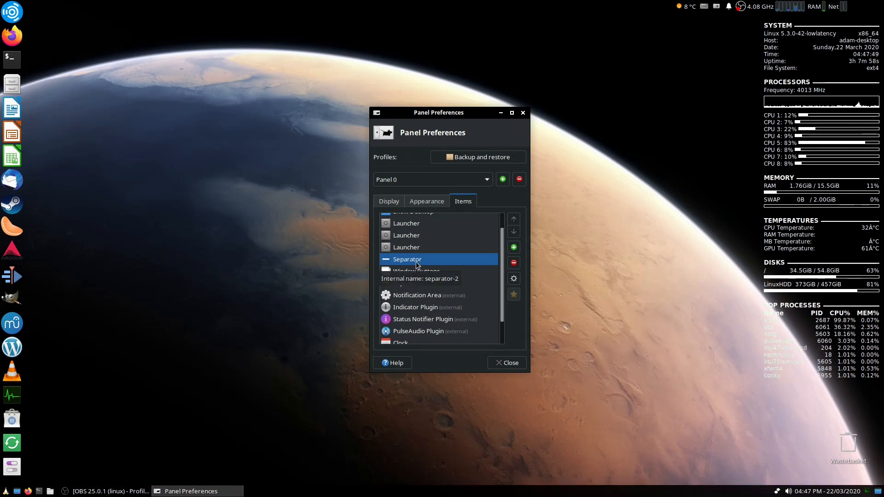
pyautogui.click(514, 279)
pyautogui.click(463, 256)
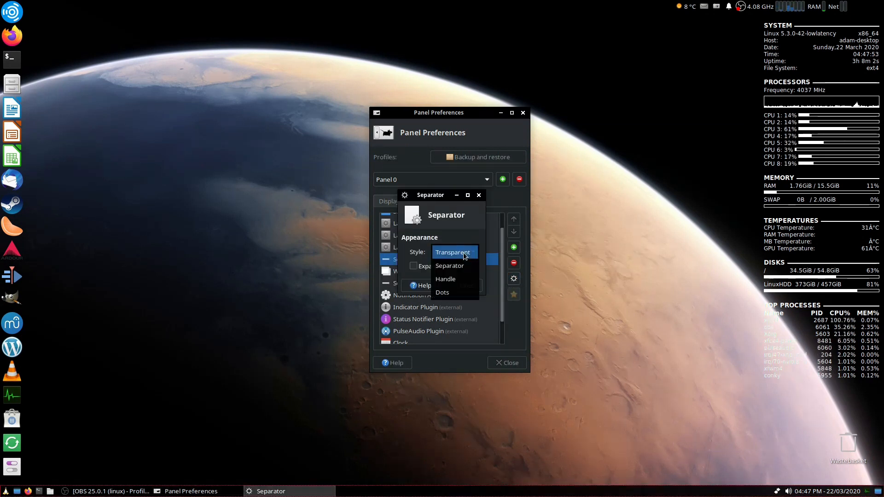
pyautogui.click(459, 267)
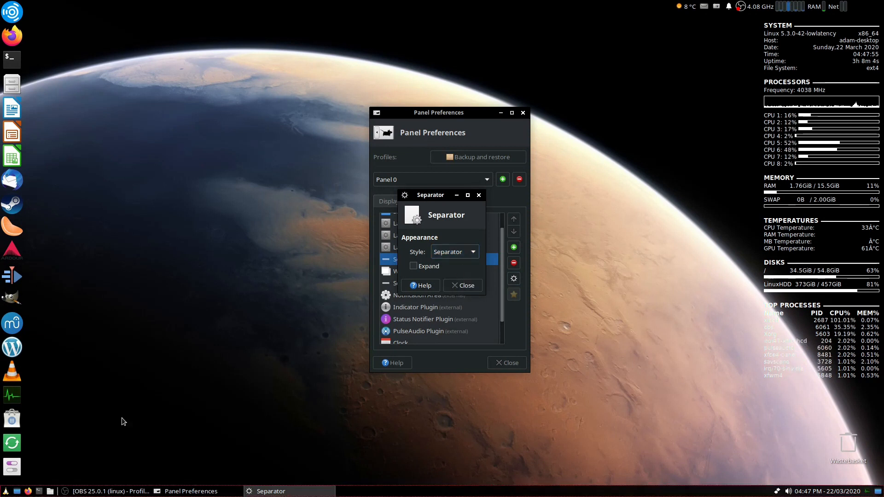
pyautogui.click(457, 253)
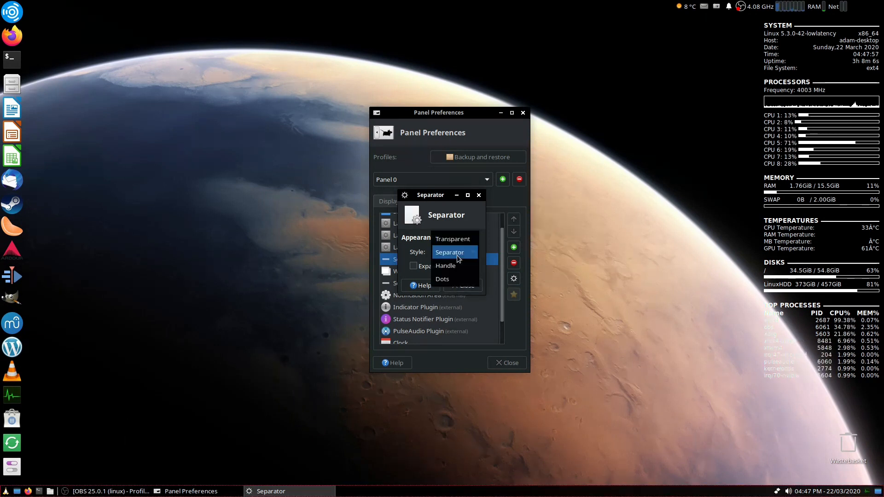
pyautogui.click(456, 240)
pyautogui.click(467, 285)
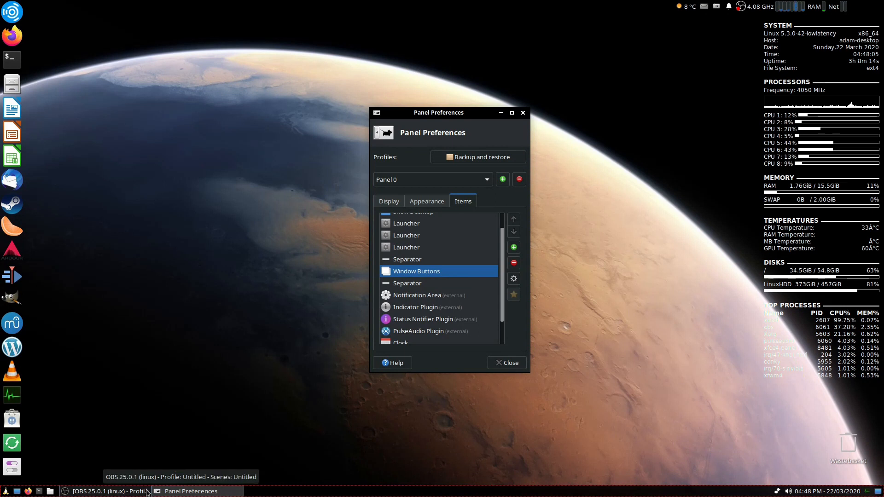
# - Open the first separator's properties on Panel 0 to view its style, then close it
pyautogui.click(447, 283)
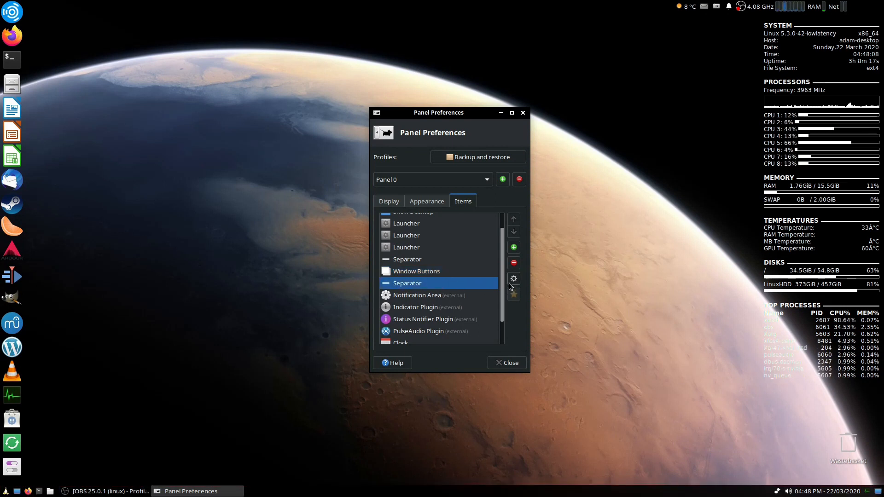
pyautogui.click(457, 260)
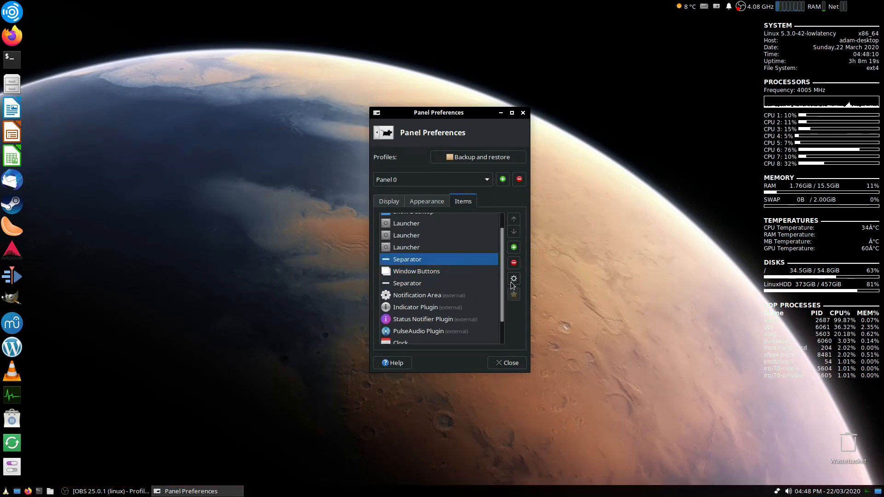
pyautogui.click(513, 281)
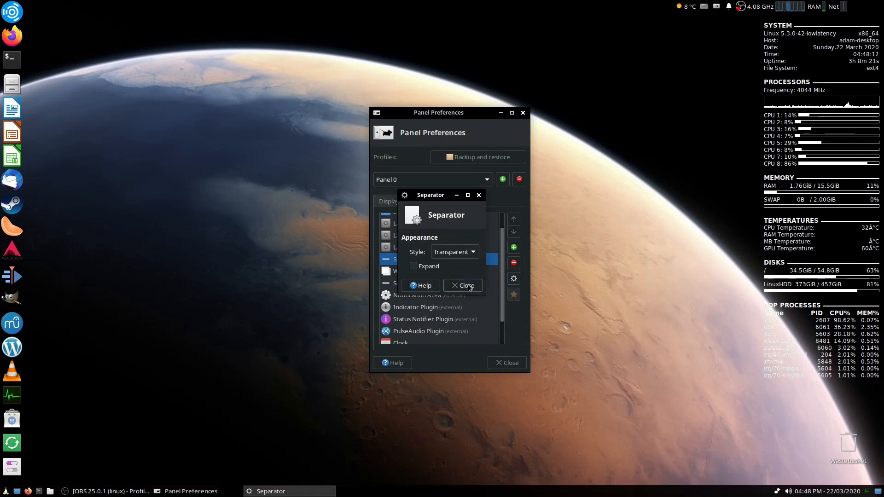
pyautogui.click(467, 284)
# - Toggle the second separator's Expand option off and back on, then close its properties
pyautogui.click(457, 281)
pyautogui.click(513, 279)
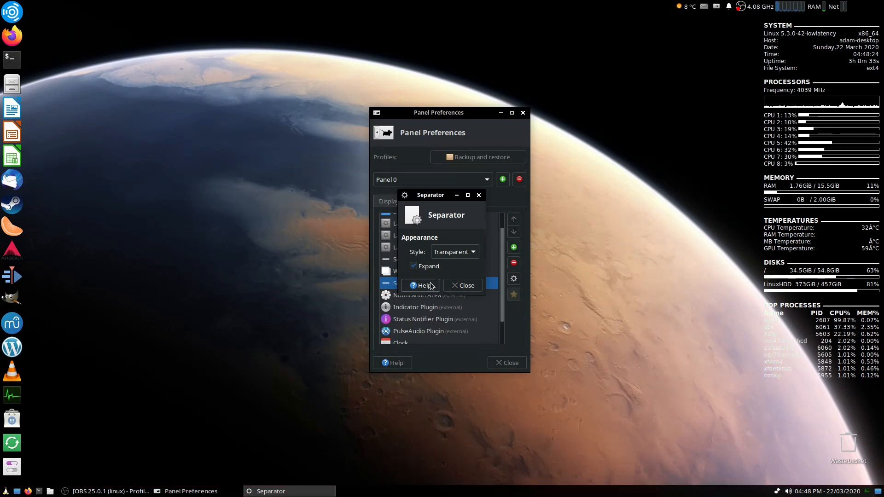
pyautogui.click(413, 267)
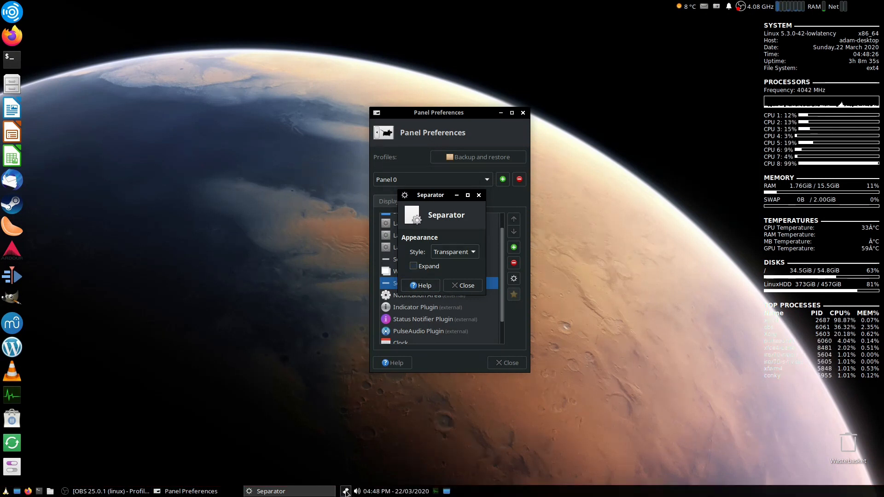
pyautogui.click(413, 267)
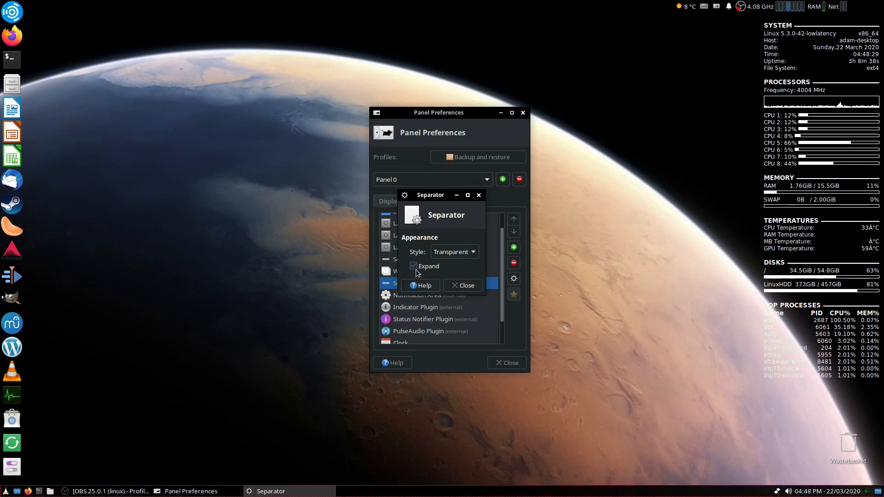
pyautogui.click(457, 285)
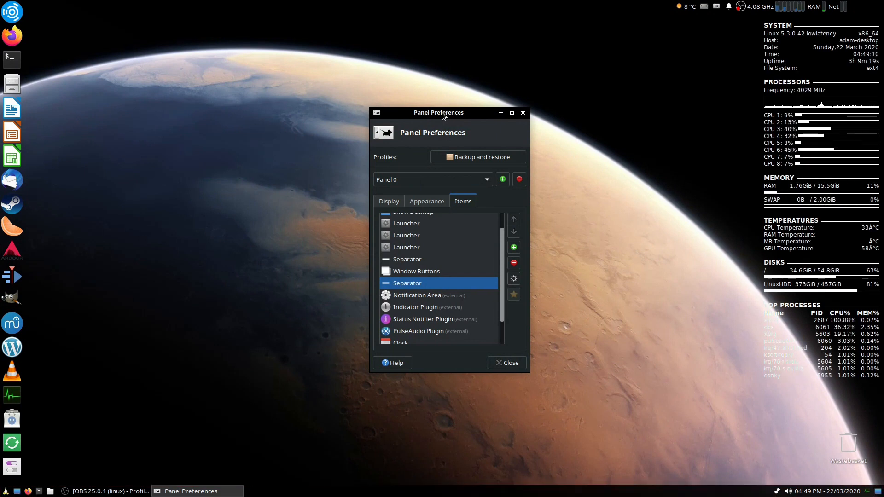
# - Open the Status Notifier Plugin's properties to review its appearance options and known items, then close it
pyautogui.scroll(-3, 458, 260)
pyautogui.click(453, 265)
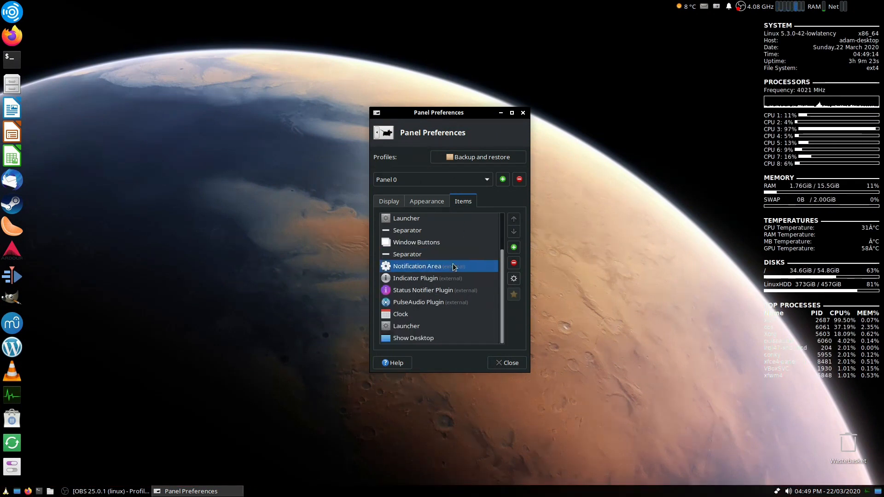
pyautogui.click(458, 279)
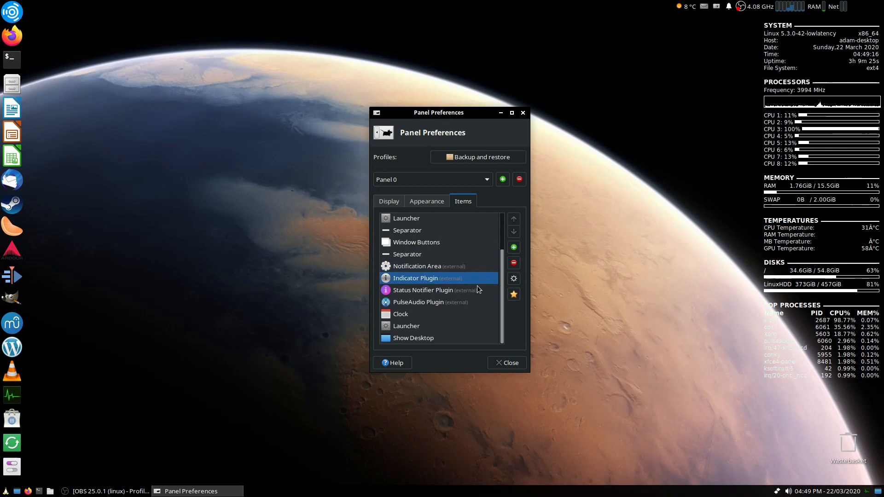
pyautogui.click(479, 287)
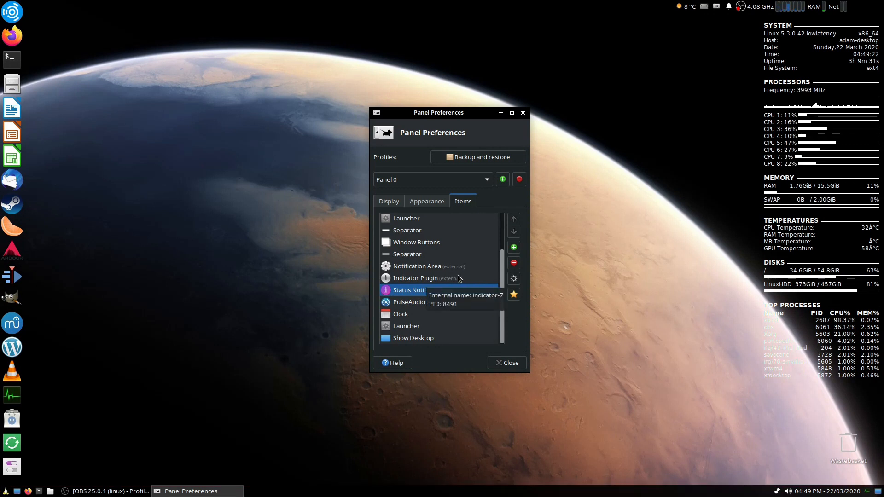
pyautogui.click(514, 279)
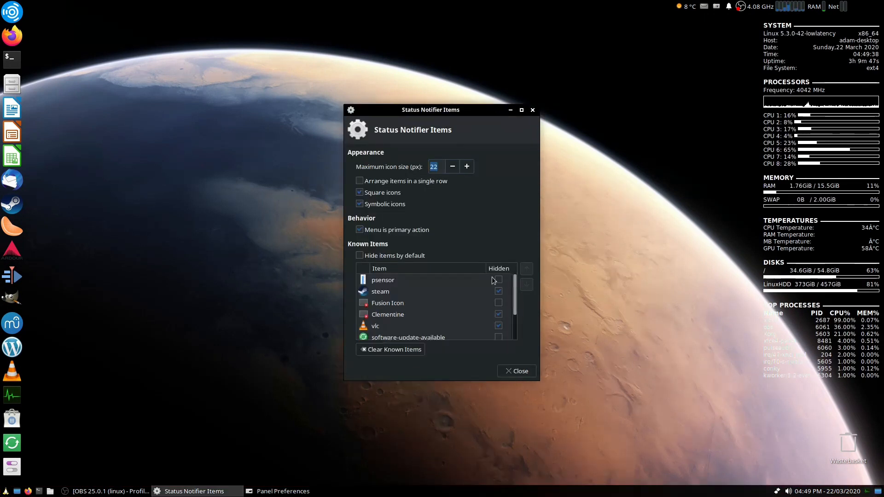
pyautogui.scroll(-2, 476, 283)
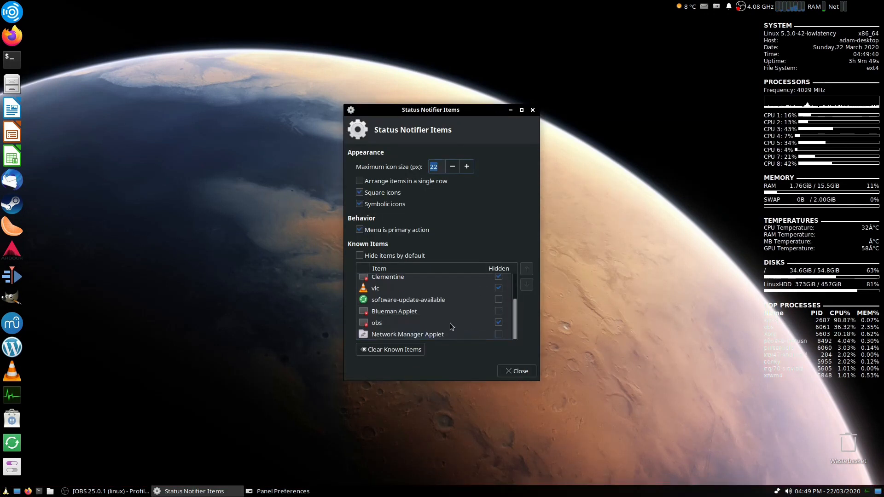
pyautogui.click(532, 110)
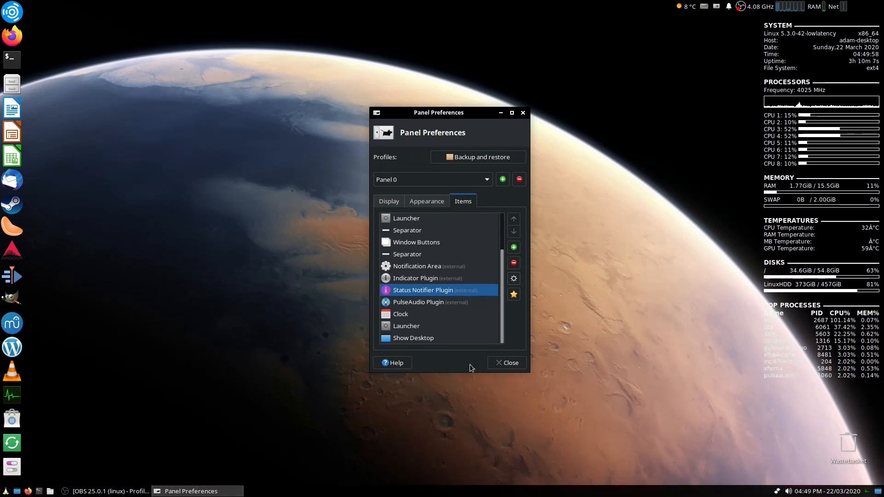
# - Open the Clock item's properties to examine its timezone, layout and custom format options, then close it
pyautogui.click(451, 306)
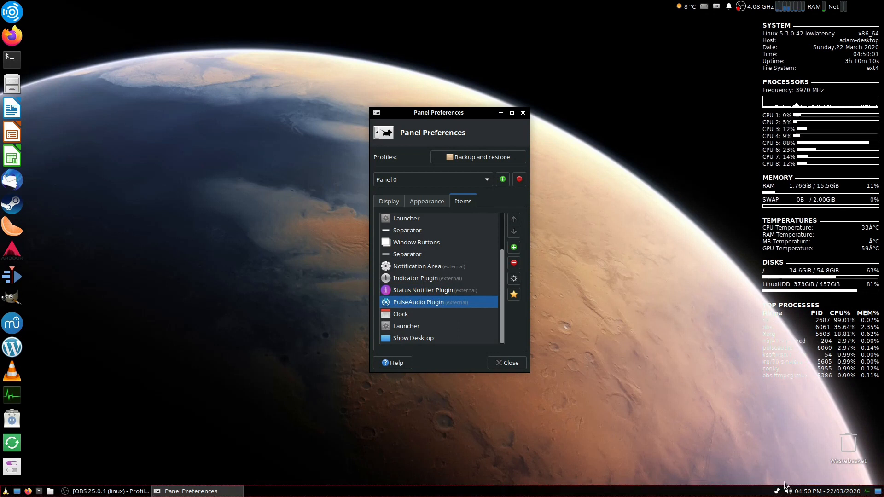
pyautogui.press('Down')
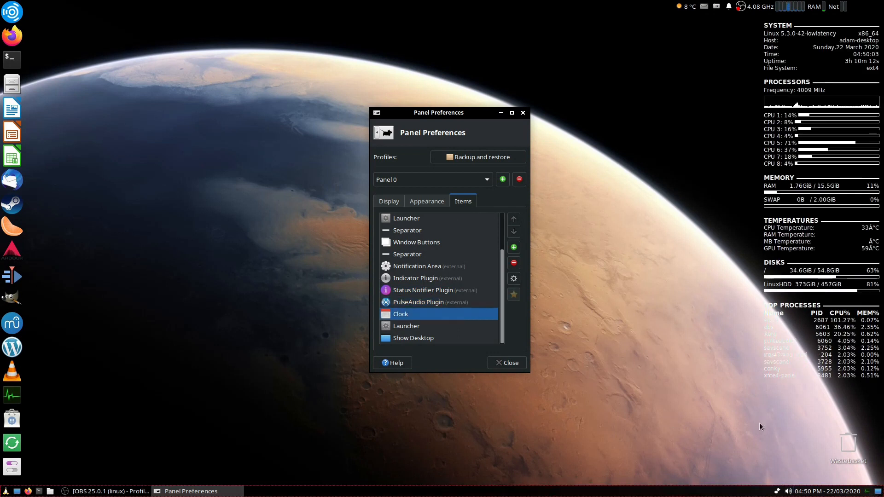
pyautogui.click(512, 279)
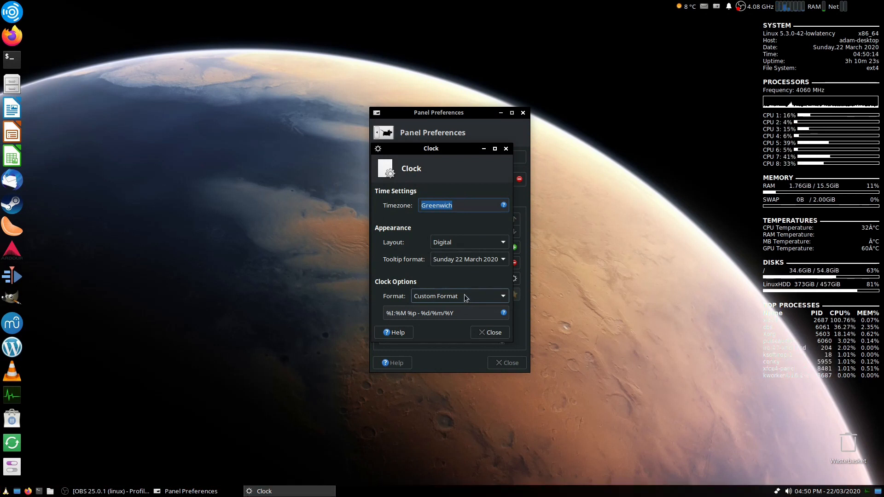
pyautogui.moveTo(453, 313); pyautogui.dragTo(398, 313)
pyautogui.tripleClick(401, 313)
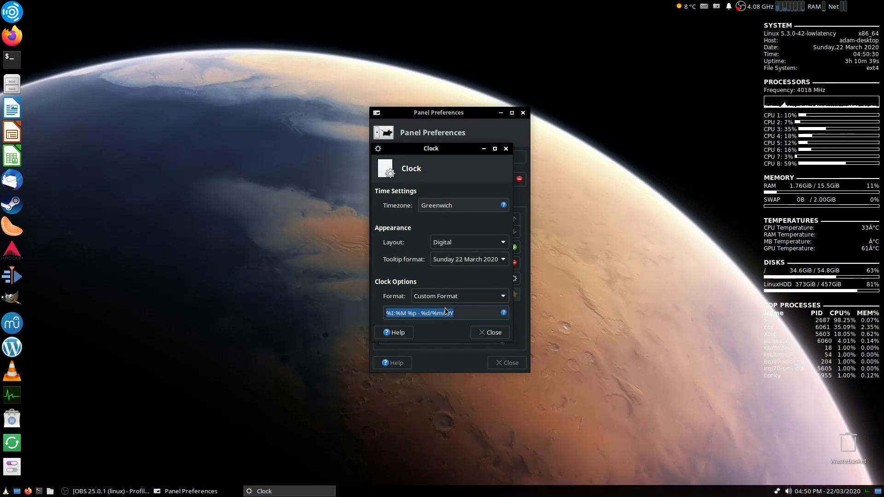
pyautogui.moveTo(460, 313); pyautogui.dragTo(386, 316)
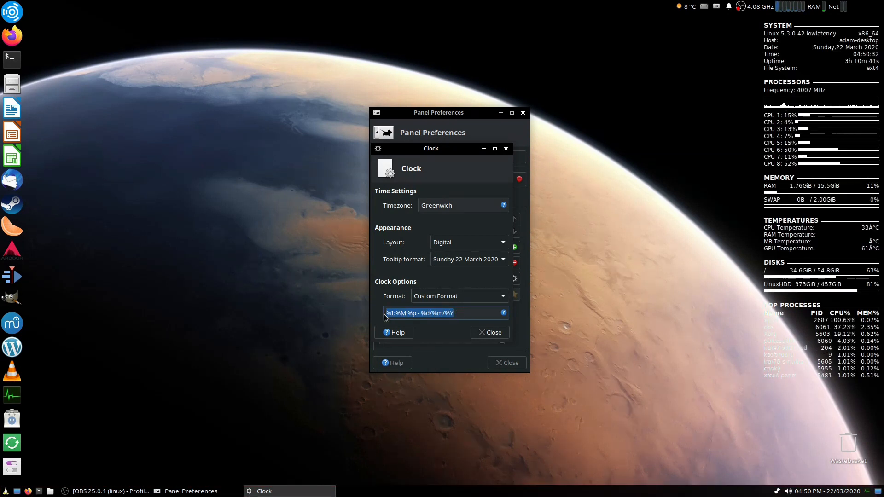
pyautogui.click(392, 312)
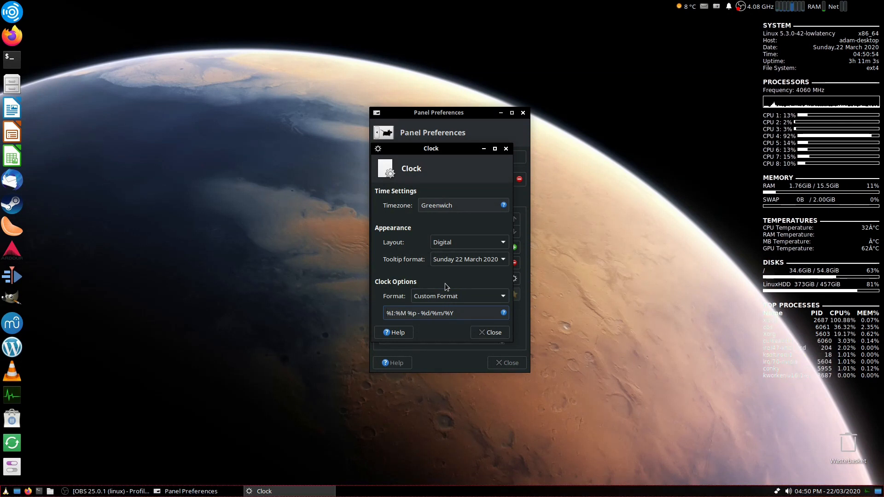
pyautogui.click(470, 295)
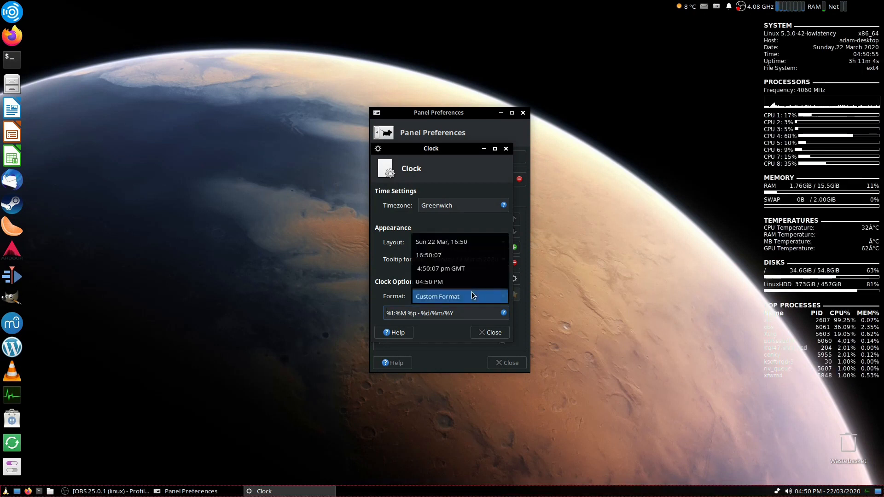
pyautogui.click(384, 272)
pyautogui.click(437, 242)
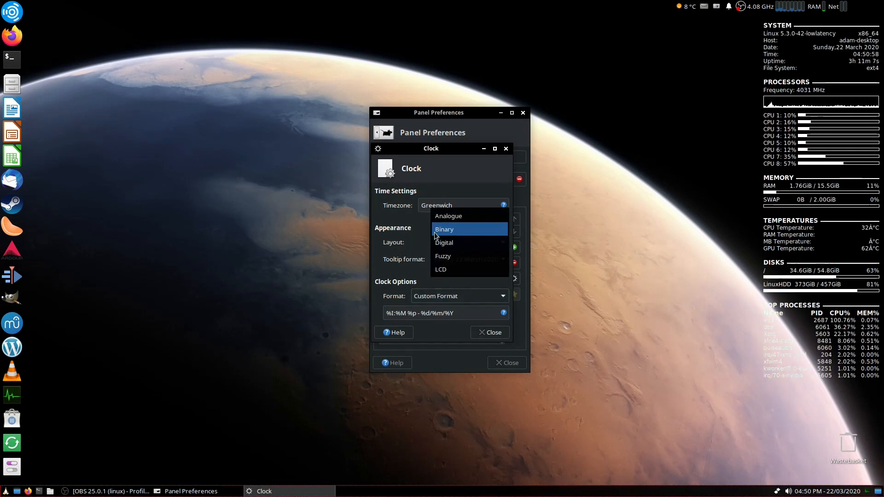
pyautogui.click(413, 229)
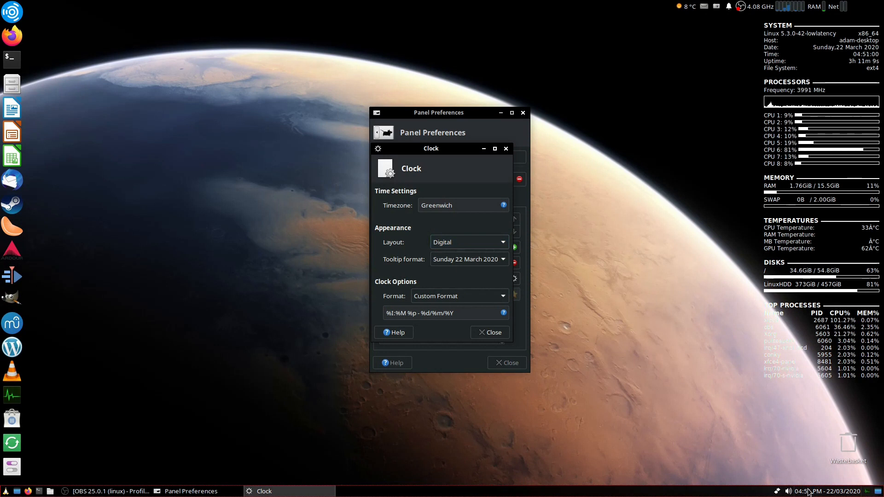
pyautogui.click(489, 332)
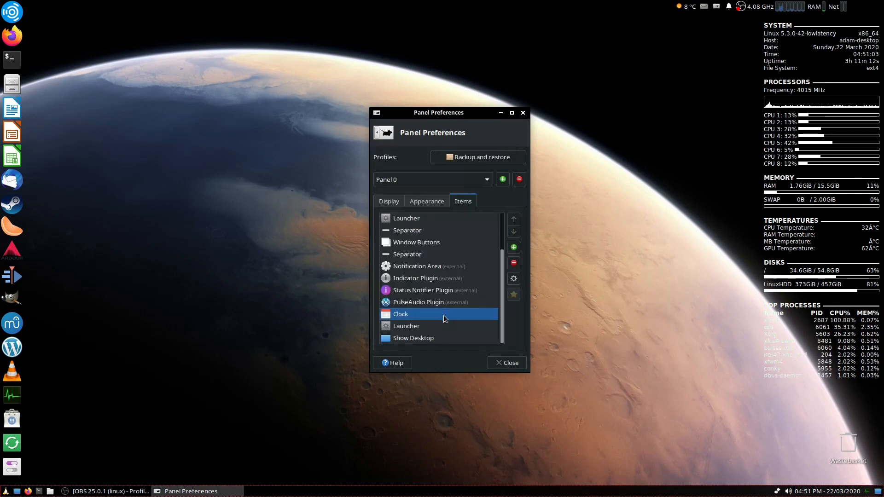
# - Select the last Launcher item and open System Monitor from its panel button, then close the System Monitor window
pyautogui.click(441, 325)
pyautogui.click(445, 341)
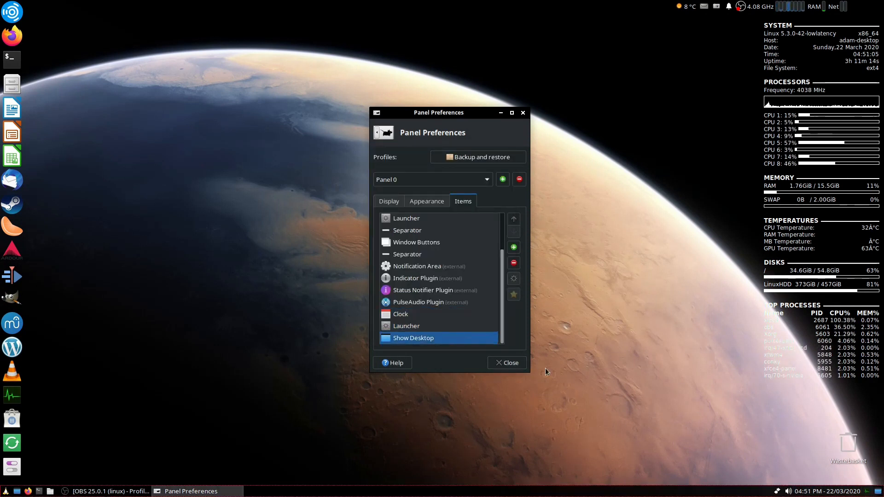
pyautogui.click(448, 327)
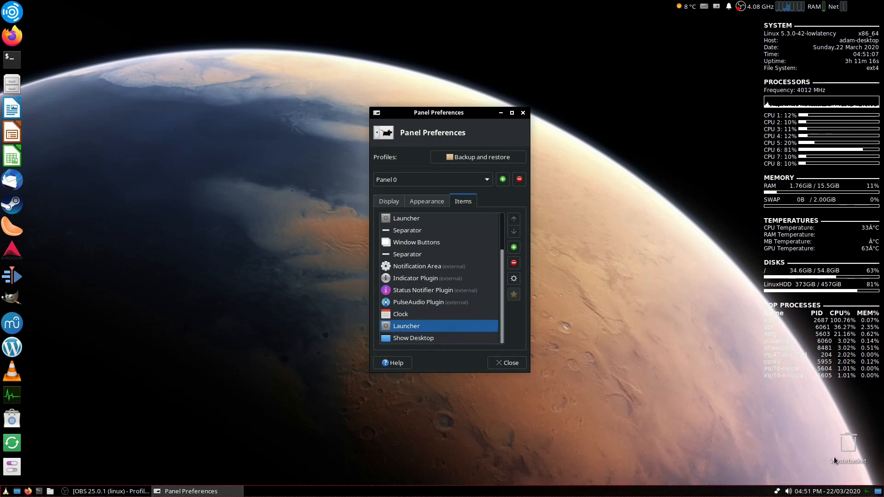
pyautogui.click(862, 489)
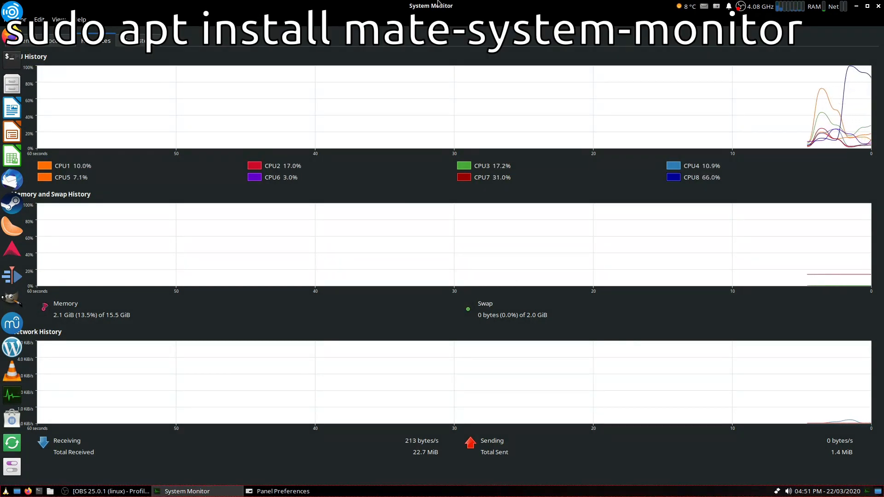
pyautogui.doubleClick(435, 6)
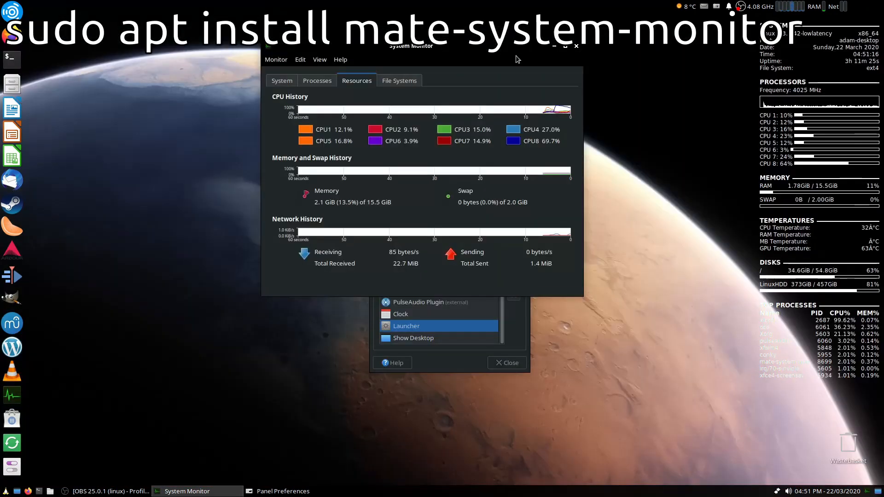
pyautogui.click(565, 46)
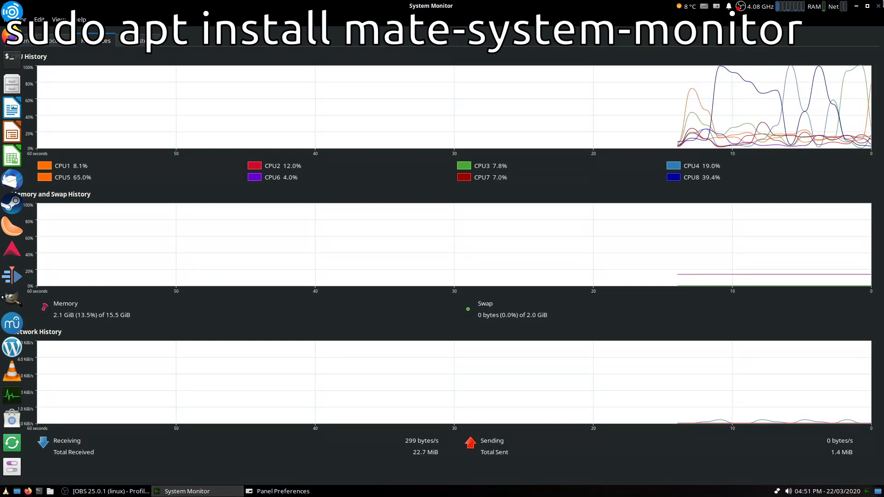
pyautogui.click(882, 2)
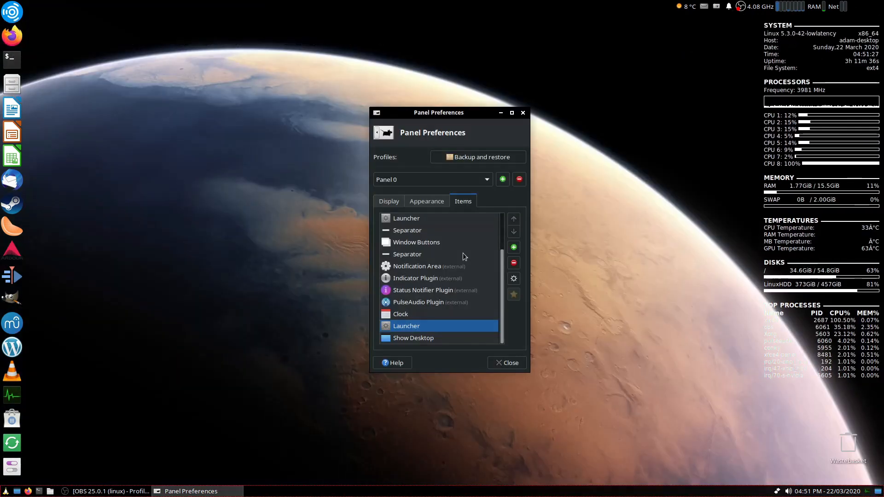
# - Switch to Panel 1 on the Display tab and view its Mode options, then close Panel Preferences
pyautogui.scroll(3, 463, 253)
pyautogui.click(389, 201)
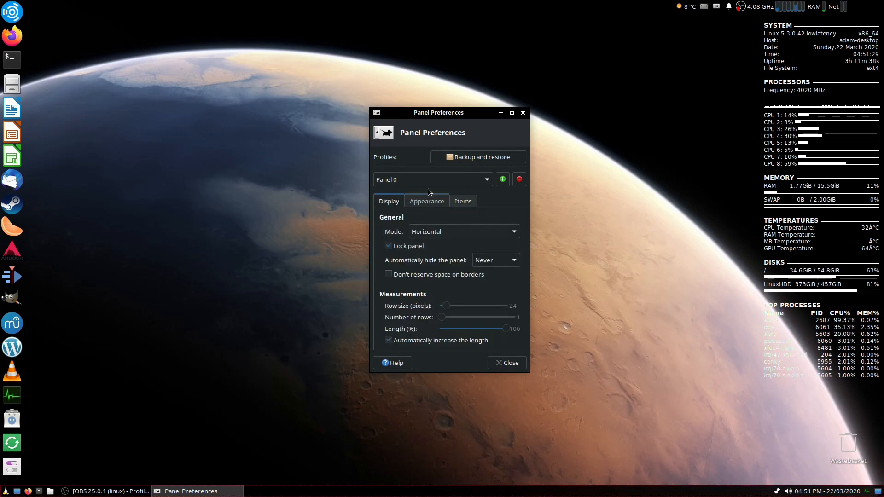
pyautogui.click(446, 180)
pyautogui.click(441, 191)
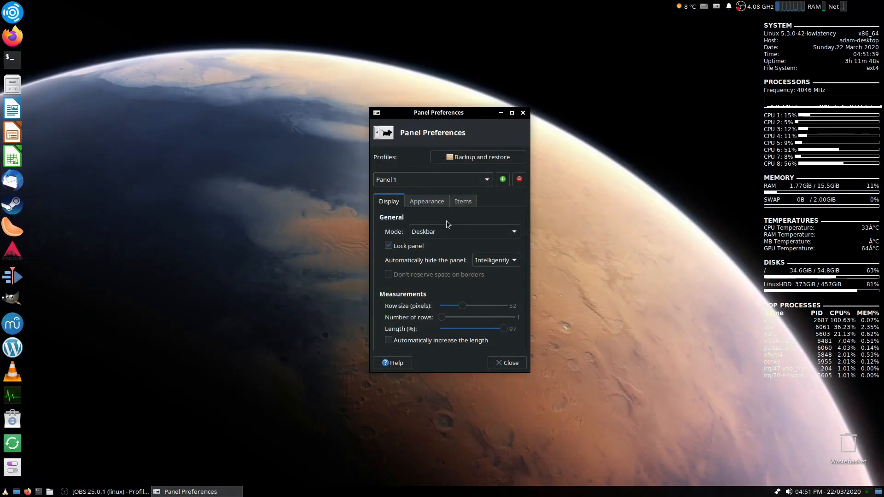
pyautogui.click(462, 231)
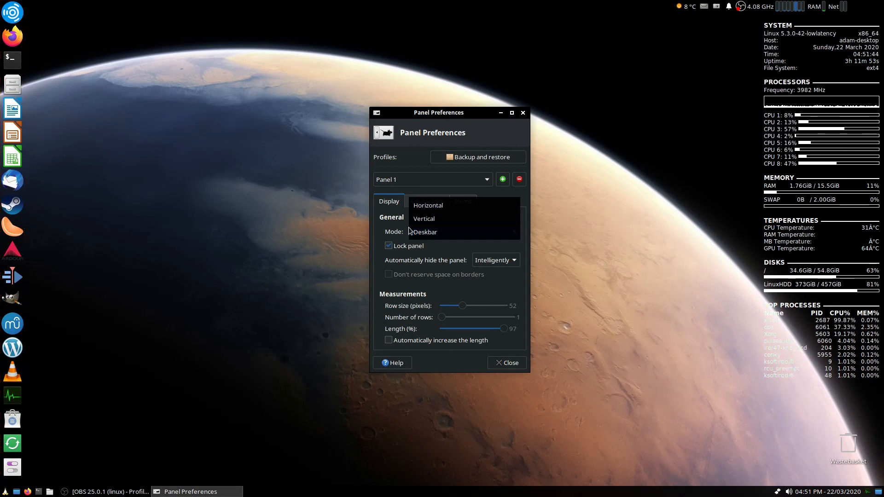
pyautogui.click(491, 263)
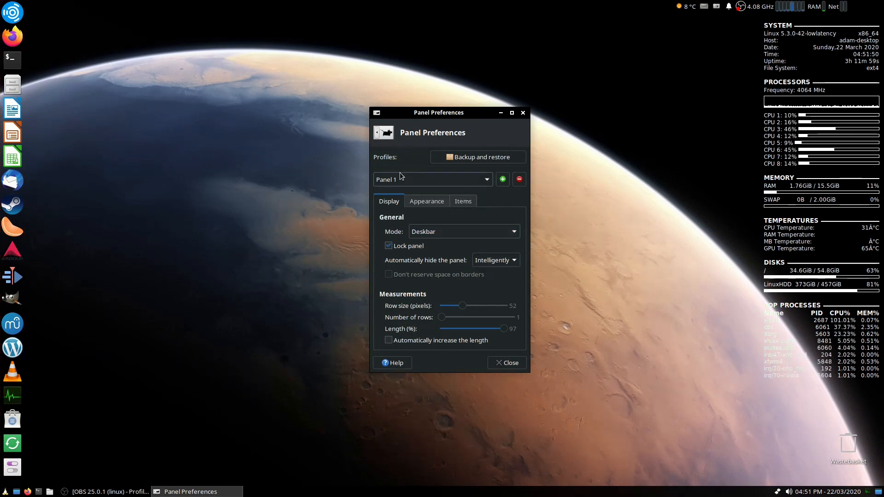
pyautogui.click(522, 113)
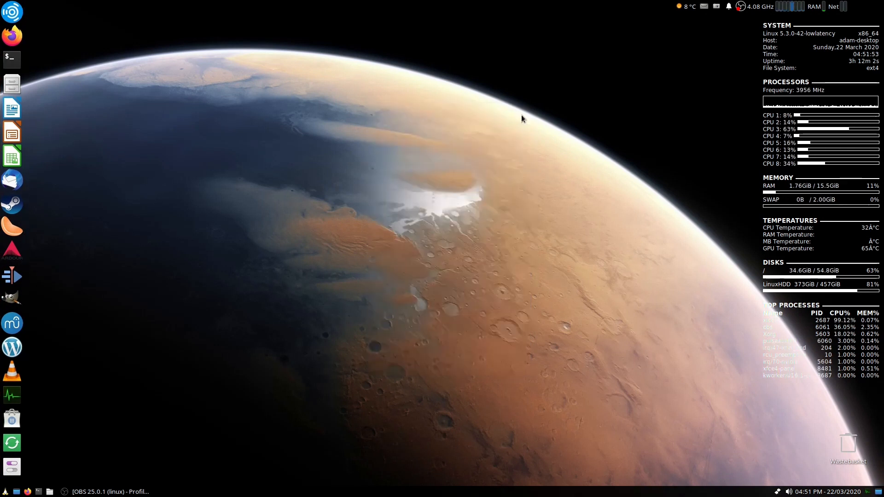
pyautogui.click(115, 492)
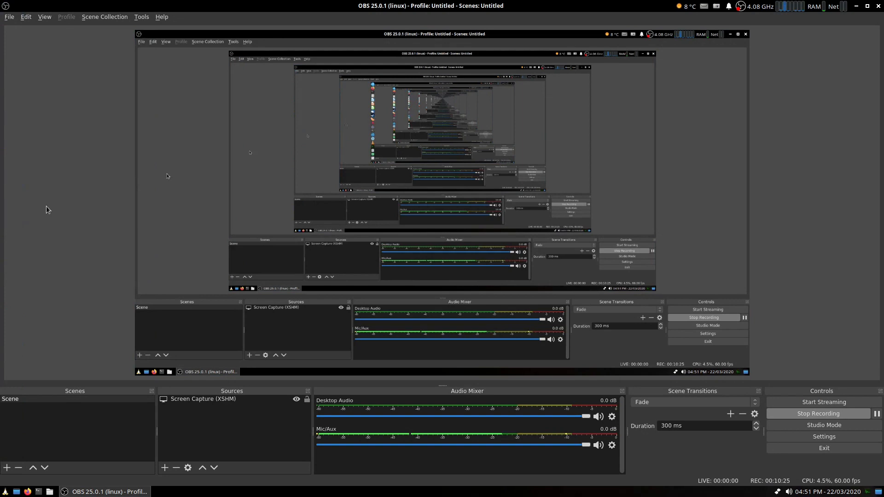
# - Open OBS Studio's About dialog, close it, and minimise the OBS window
pyautogui.click(165, 16)
pyautogui.click(187, 69)
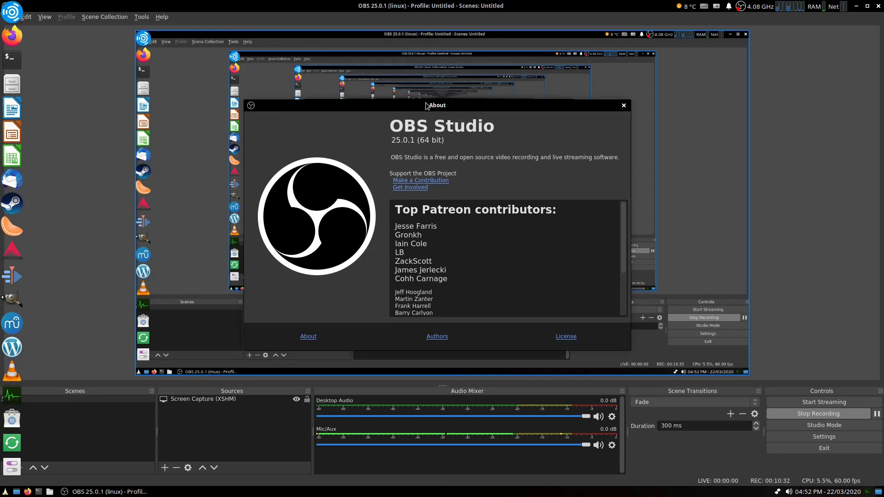
pyautogui.click(623, 106)
pyautogui.click(856, 6)
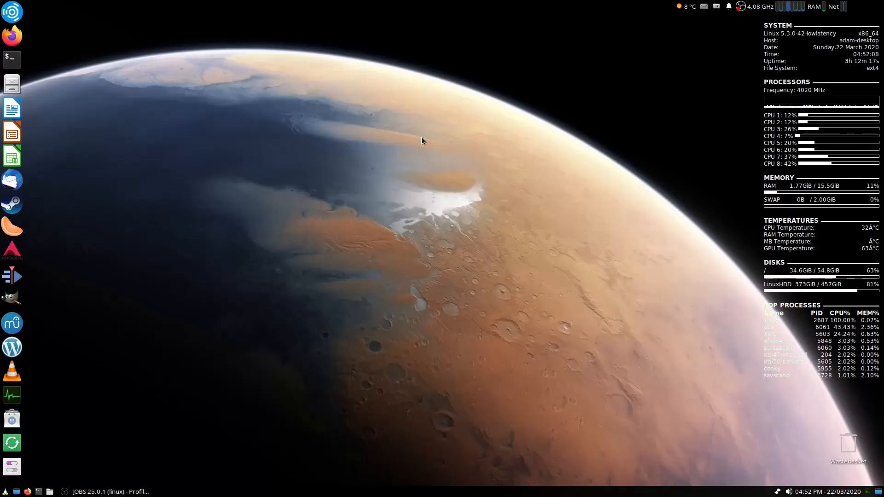
# - Open Panel Preferences from the side dock panel and set Panel 1's background colour to a custom black with its alpha lowered
pyautogui.rightClick(3, 320)
pyautogui.click(87, 395)
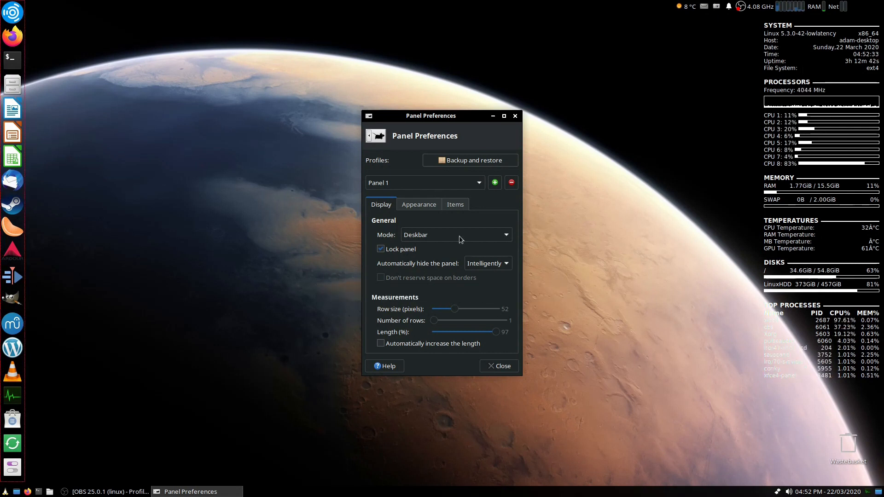
pyautogui.moveTo(457, 120); pyautogui.dragTo(534, 82)
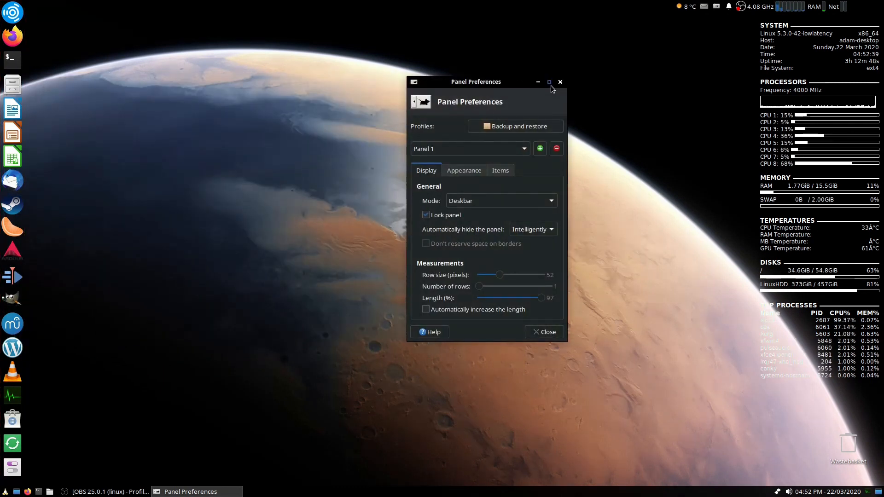
pyautogui.click(549, 85)
pyautogui.click(867, 5)
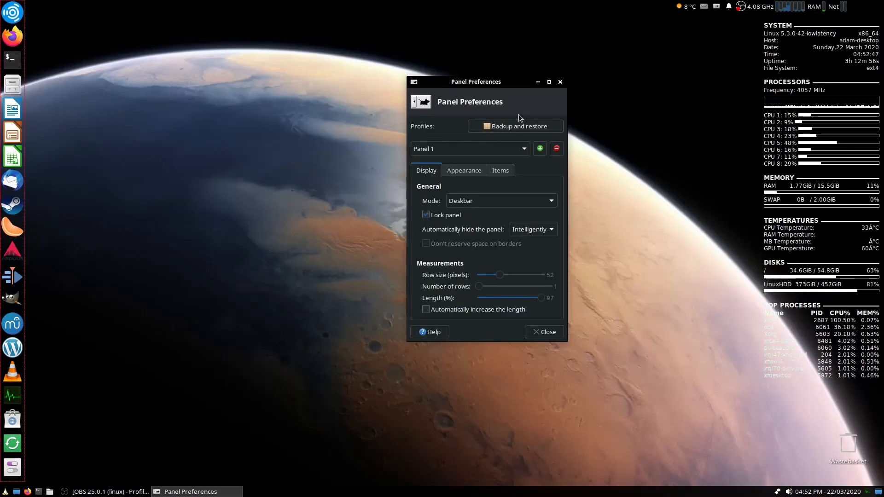
pyautogui.moveTo(488, 88); pyautogui.dragTo(418, 95)
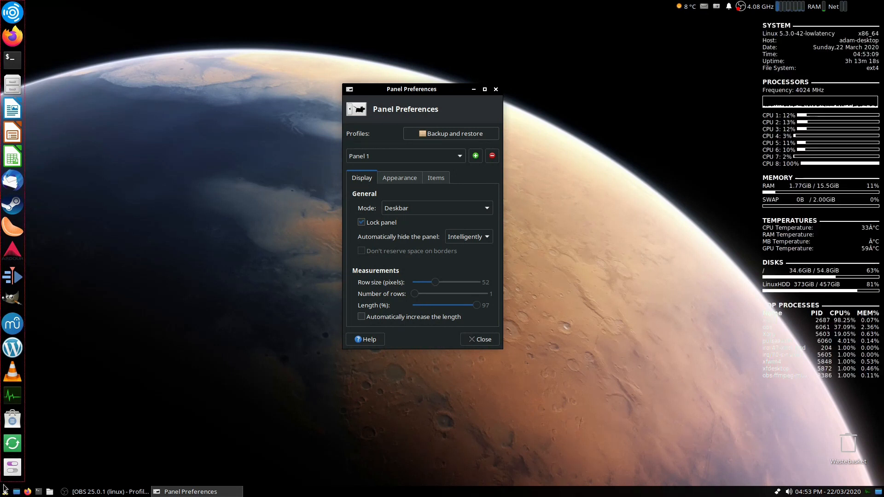
pyautogui.click(409, 183)
pyautogui.click(484, 225)
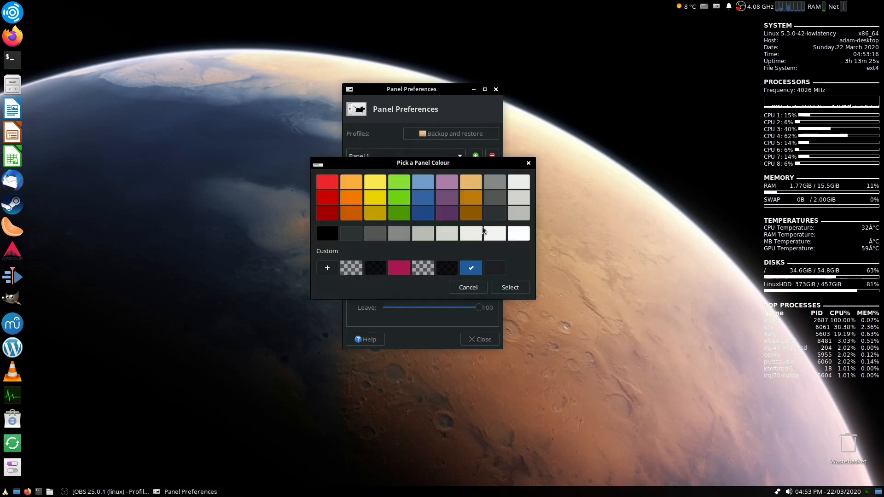
pyautogui.click(327, 268)
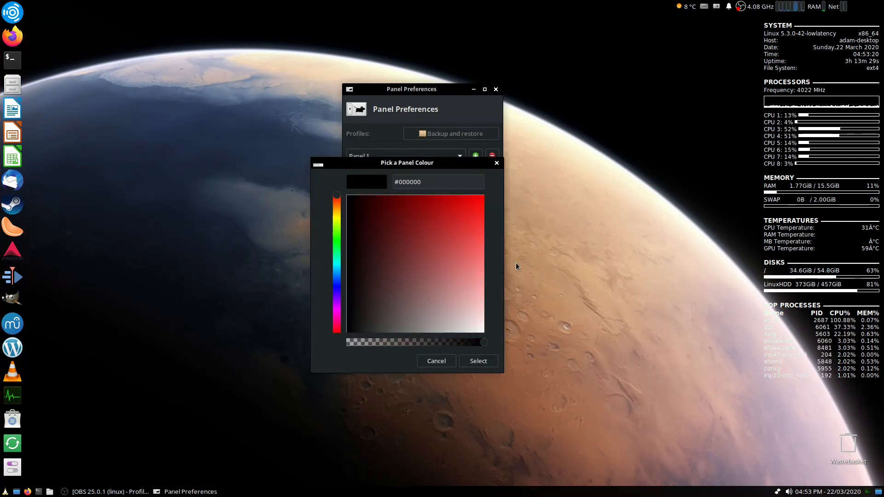
pyautogui.moveTo(482, 342); pyautogui.dragTo(402, 344)
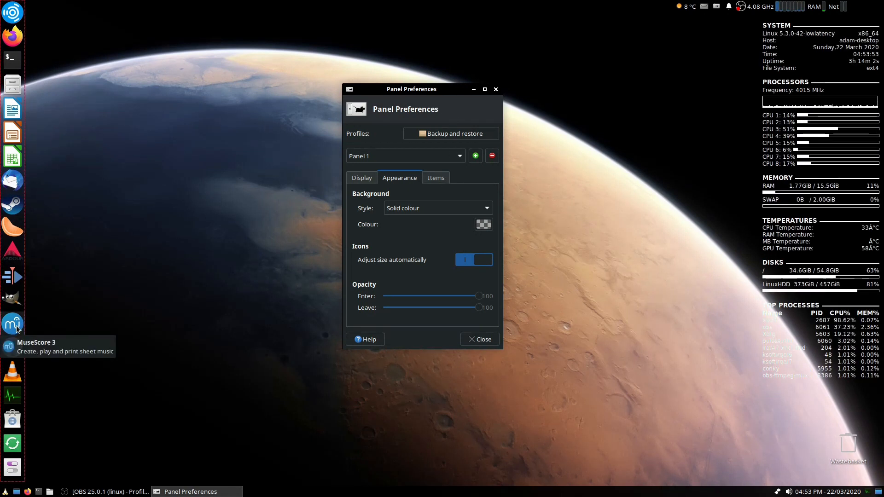
# - Browse Panel 1's item list, then switch to Panel 2 on the Display tab
pyautogui.click(430, 178)
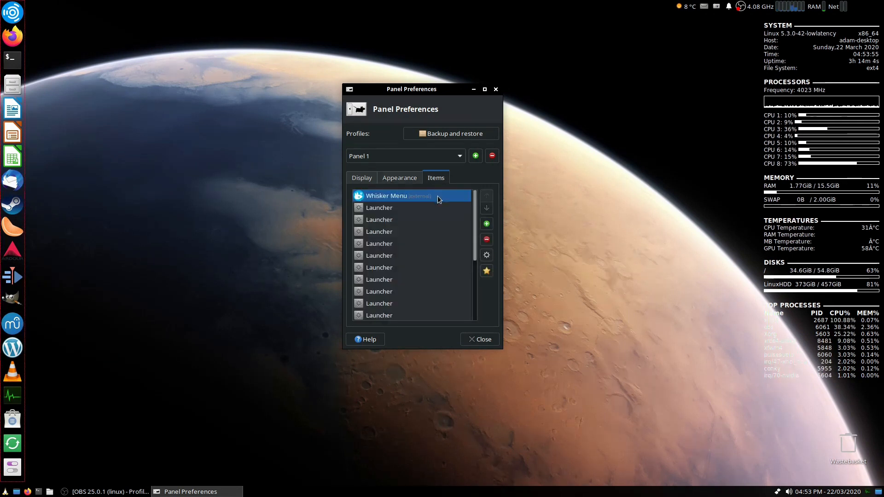
pyautogui.scroll(-5, 430, 214)
pyautogui.scroll(5, 432, 230)
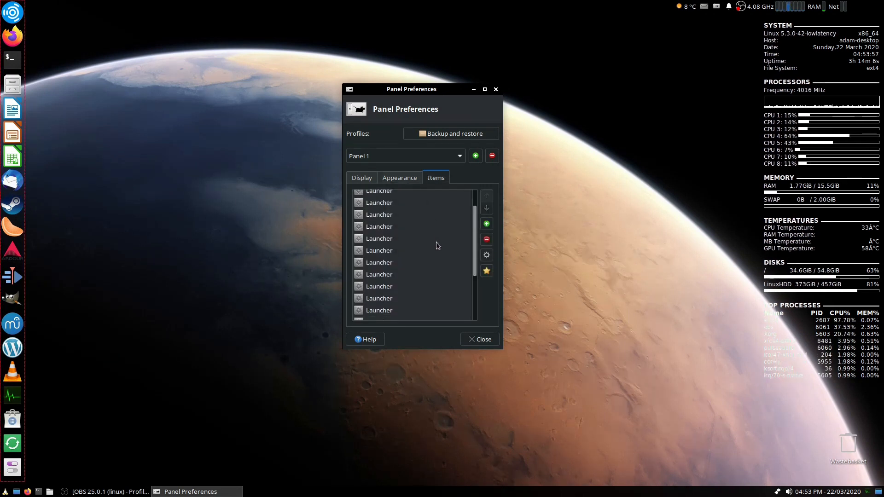
pyautogui.click(417, 208)
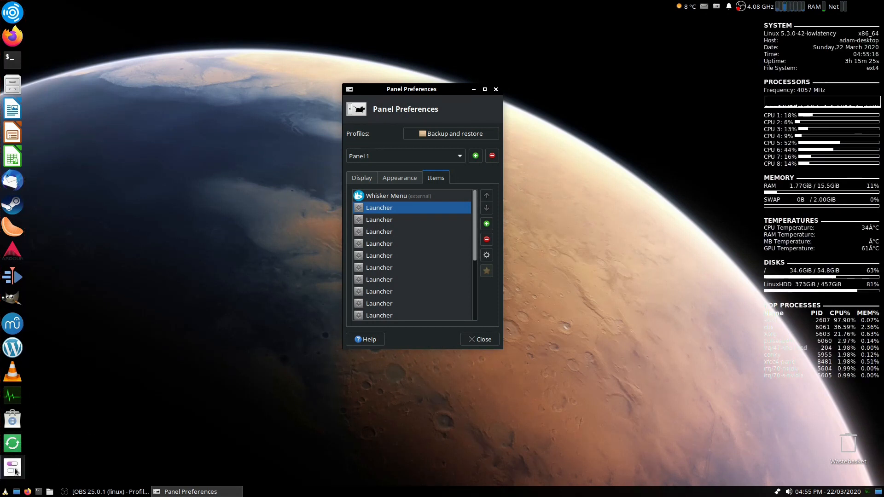
pyautogui.click(362, 178)
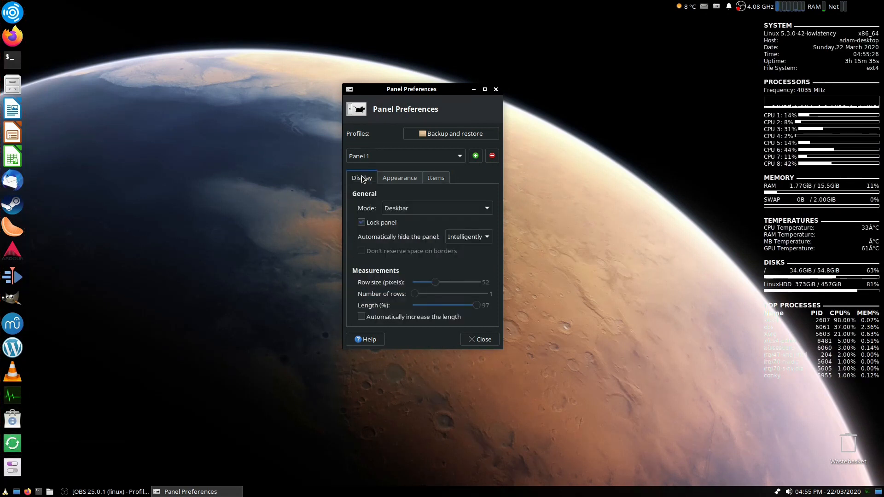
pyautogui.click(385, 155)
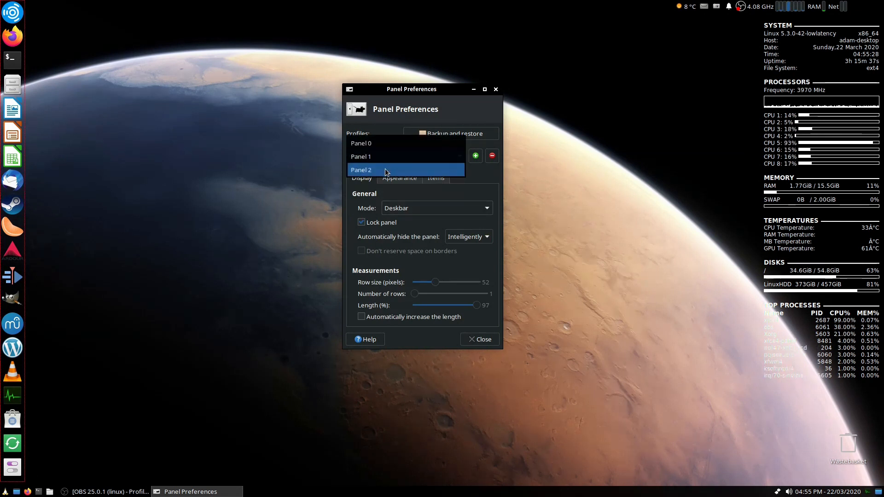
pyautogui.click(385, 169)
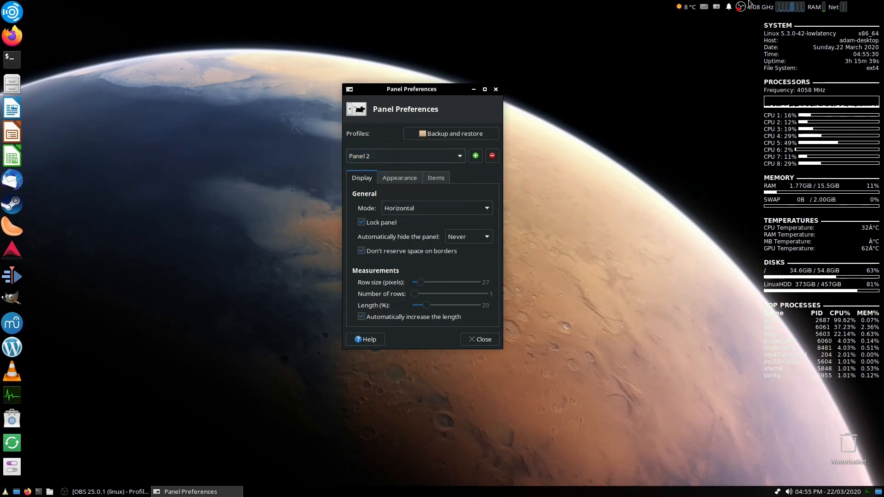
pyautogui.click(486, 91)
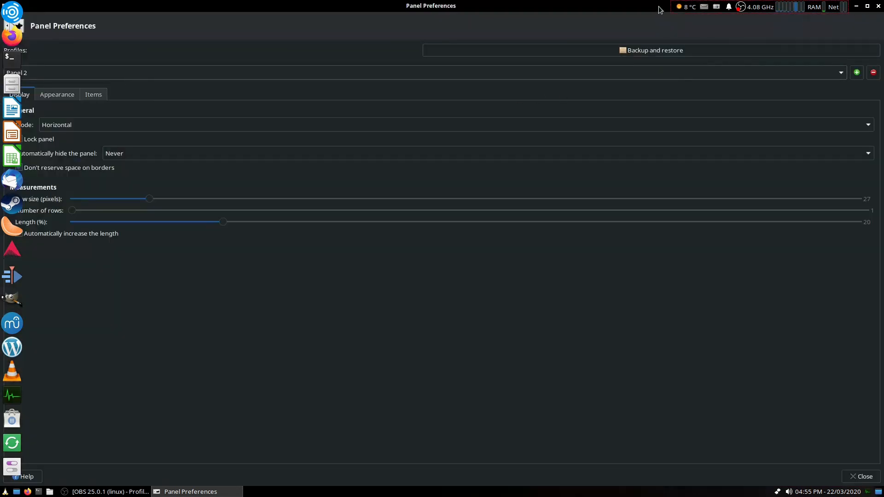
pyautogui.click(867, 6)
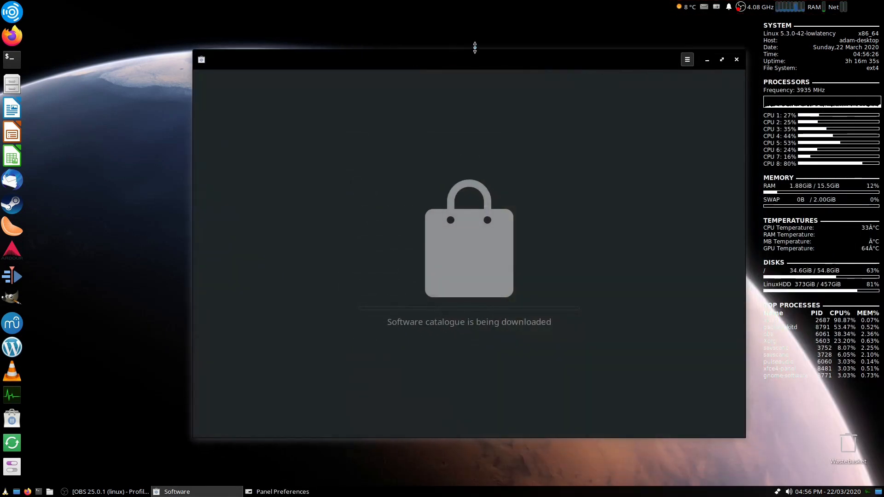
pyautogui.moveTo(468, 65); pyautogui.dragTo(456, 57)
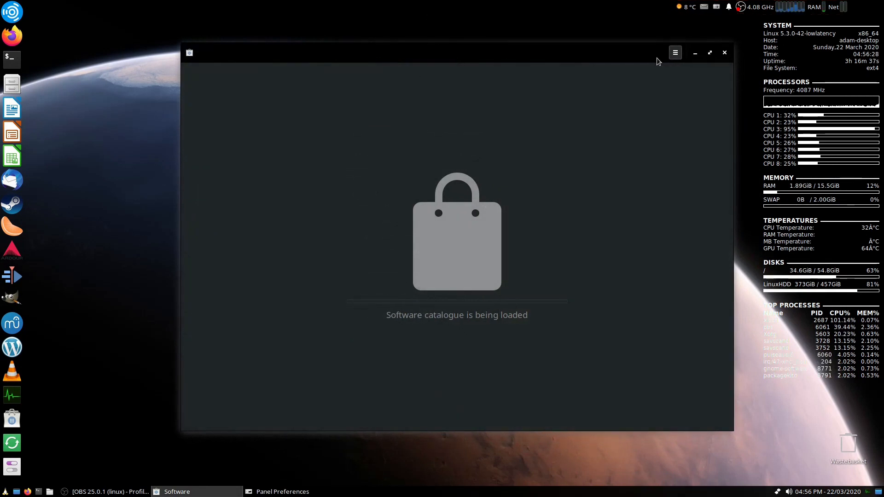
pyautogui.click(709, 52)
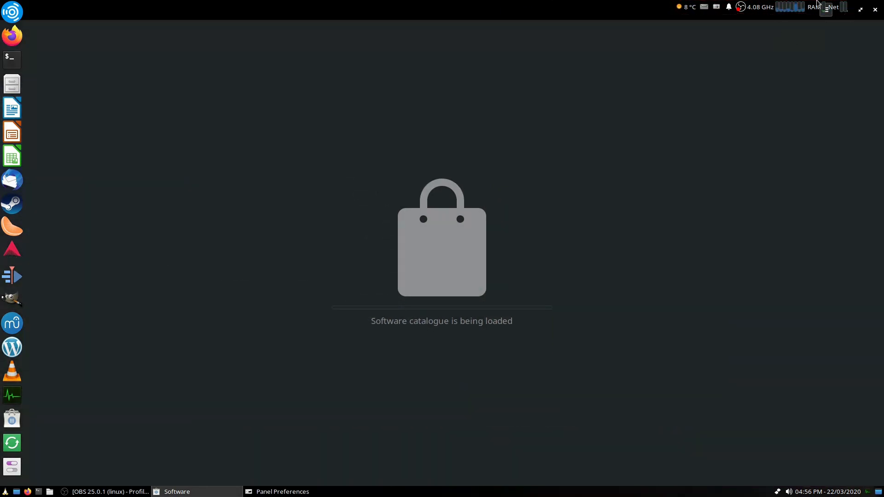
pyautogui.click(860, 10)
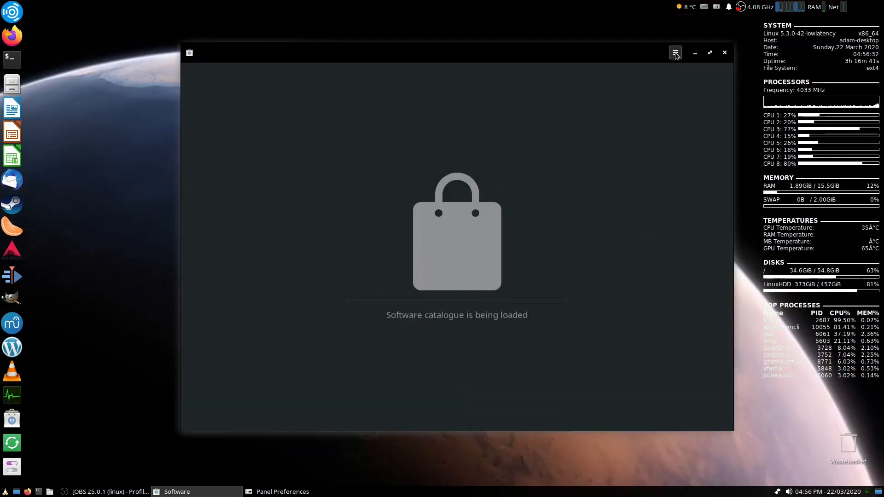
pyautogui.click(723, 54)
pyautogui.click(507, 91)
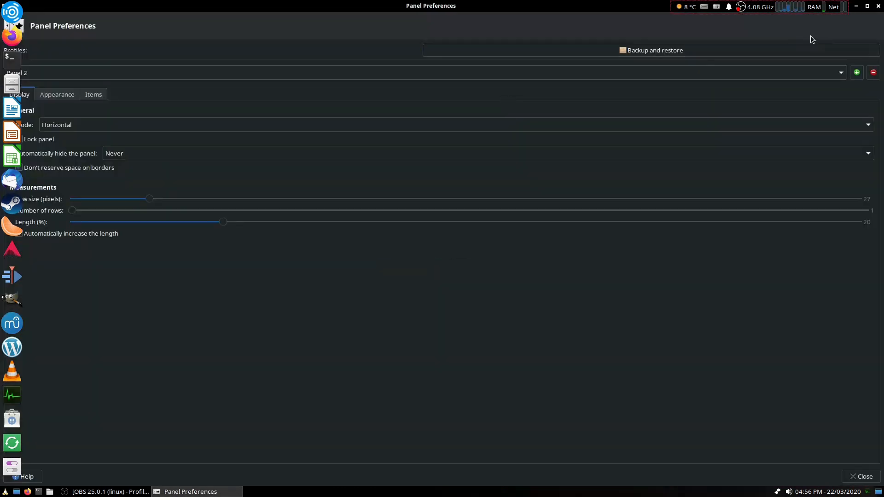
pyautogui.click(867, 6)
pyautogui.moveTo(452, 90); pyautogui.dragTo(457, 100)
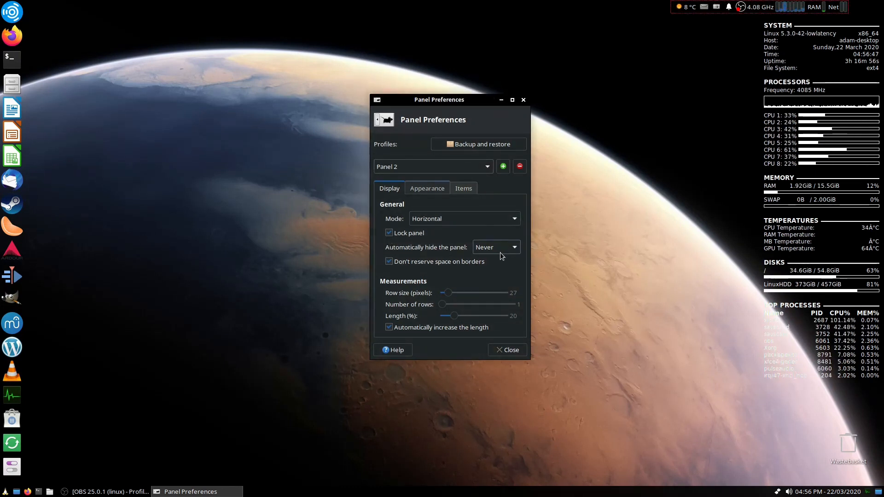
pyautogui.click(512, 99)
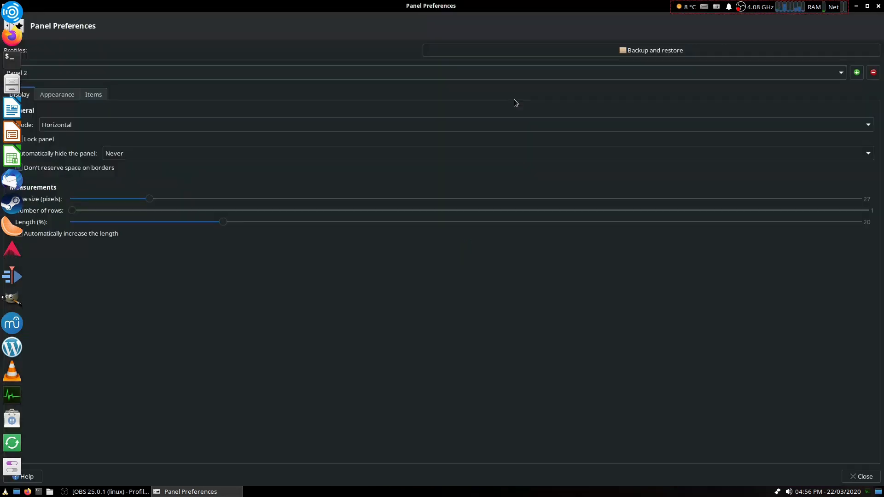
pyautogui.click(866, 6)
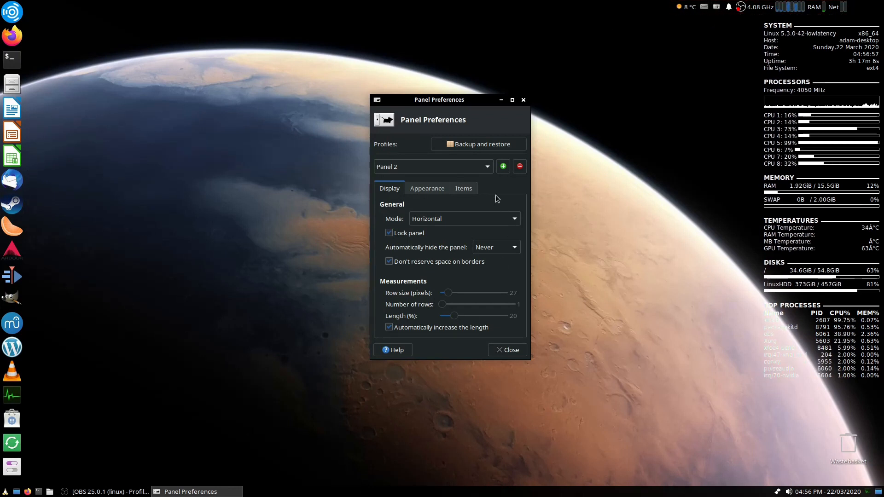
pyautogui.moveTo(474, 99); pyautogui.dragTo(457, 114)
pyautogui.click(495, 115)
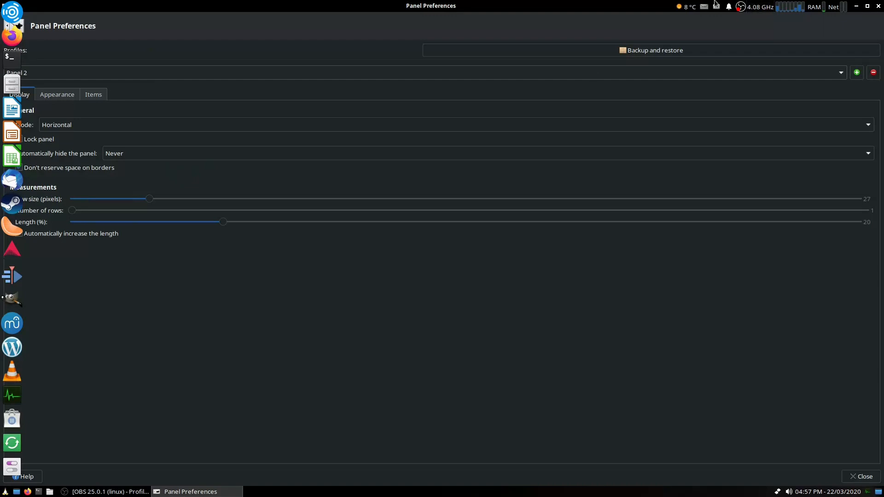
pyautogui.click(866, 7)
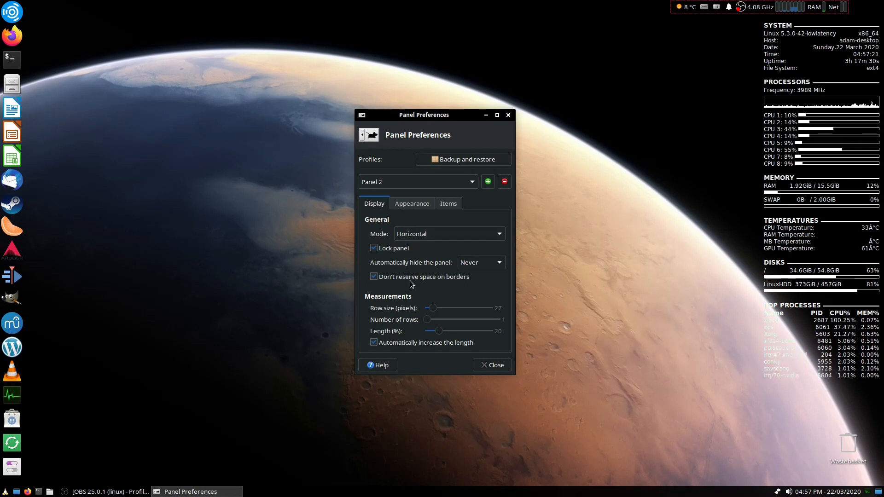
pyautogui.click(496, 115)
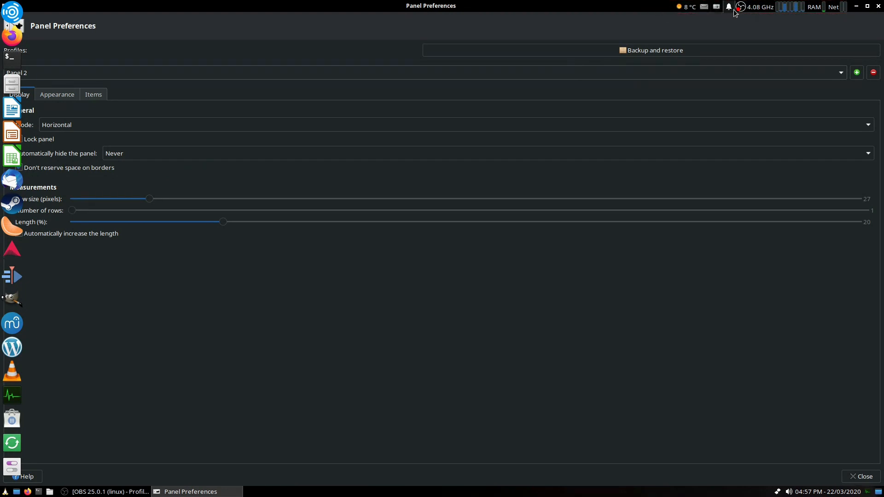
pyautogui.click(864, 7)
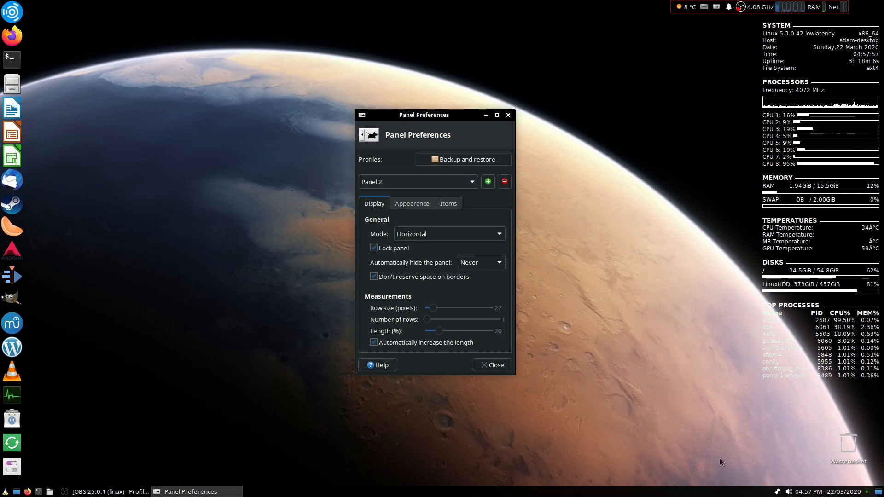
# - View Panel 2's appearance, then open the Separator item's properties and close them
pyautogui.click(410, 208)
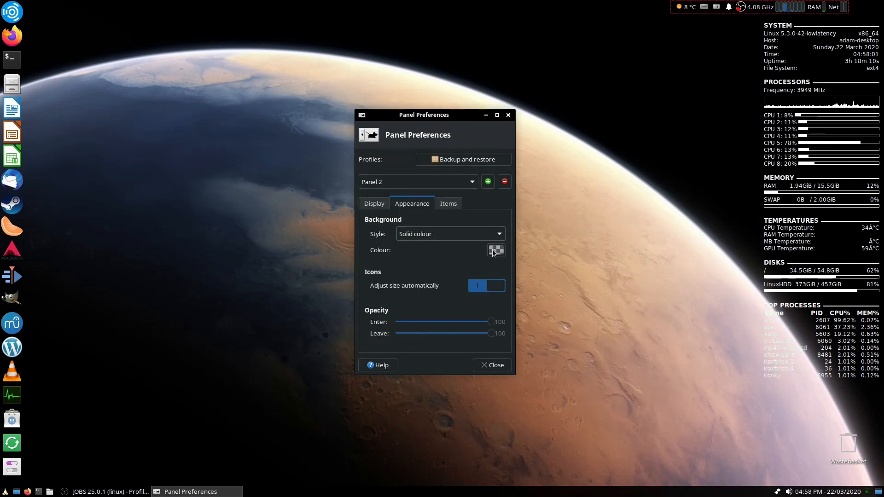
pyautogui.click(448, 204)
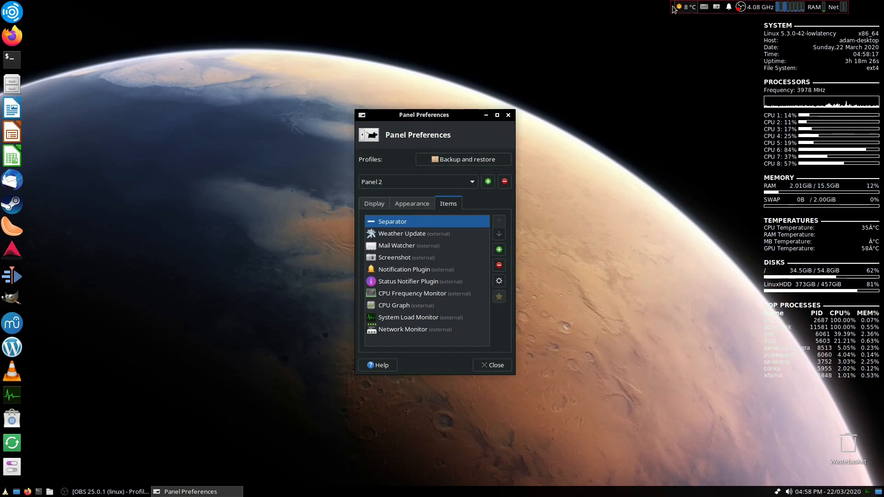
pyautogui.click(499, 280)
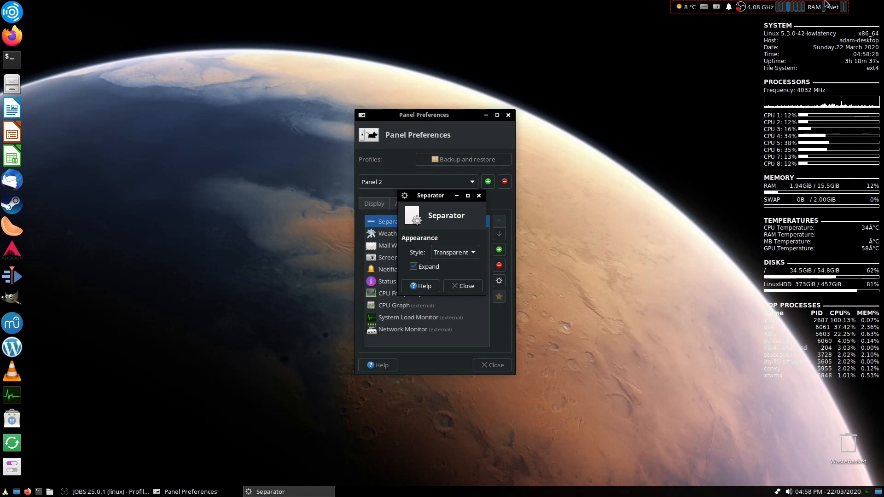
pyautogui.moveTo(456, 113); pyautogui.dragTo(475, 129)
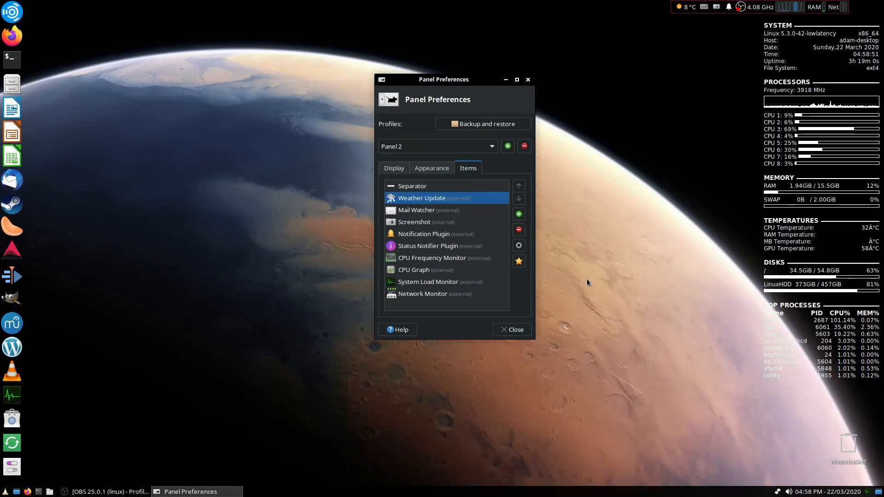
# - Step through Panel 2's items from Mail Watcher down to CPU Frequency Monitor
pyautogui.click(445, 214)
pyautogui.click(457, 219)
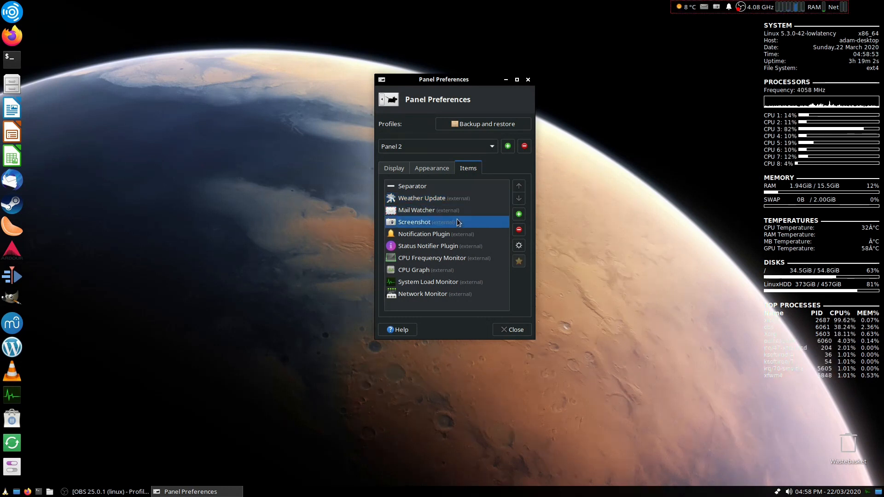
pyautogui.click(458, 233)
pyautogui.click(458, 246)
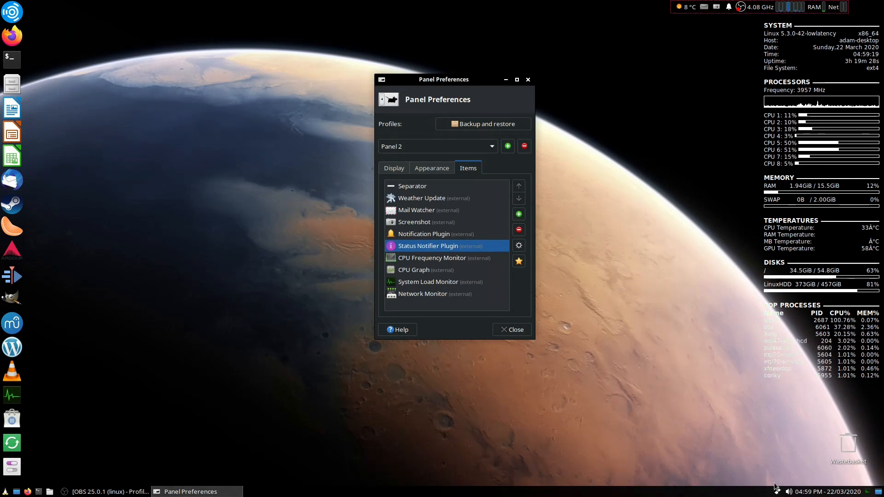
pyautogui.click(469, 259)
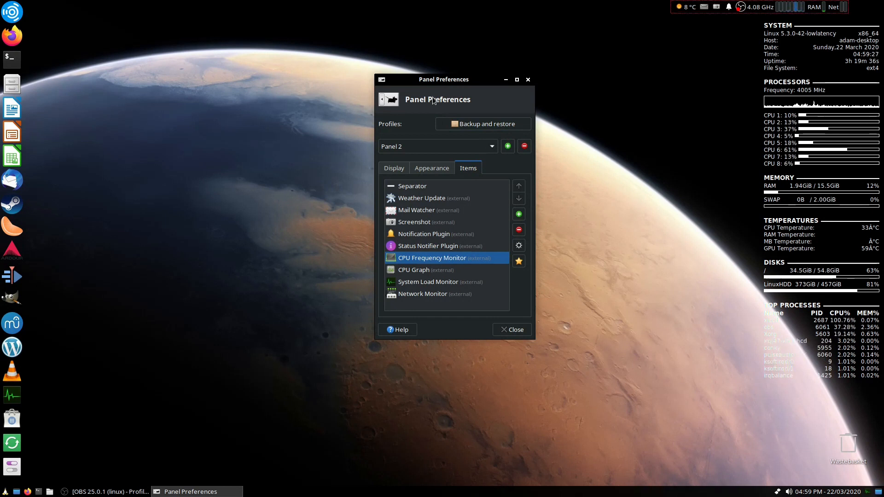
# - Step through Panel 2's remaining items from CPU Graph down to Network Monitor
pyautogui.click(432, 269)
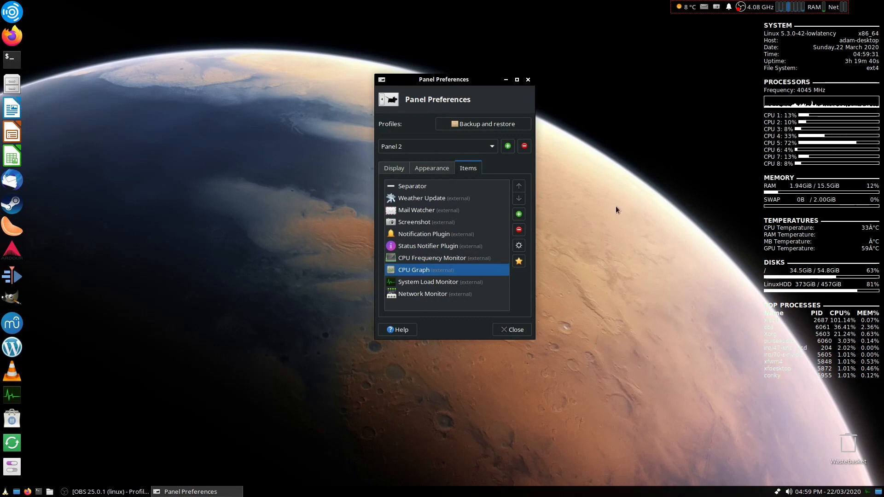
pyautogui.press('Down')
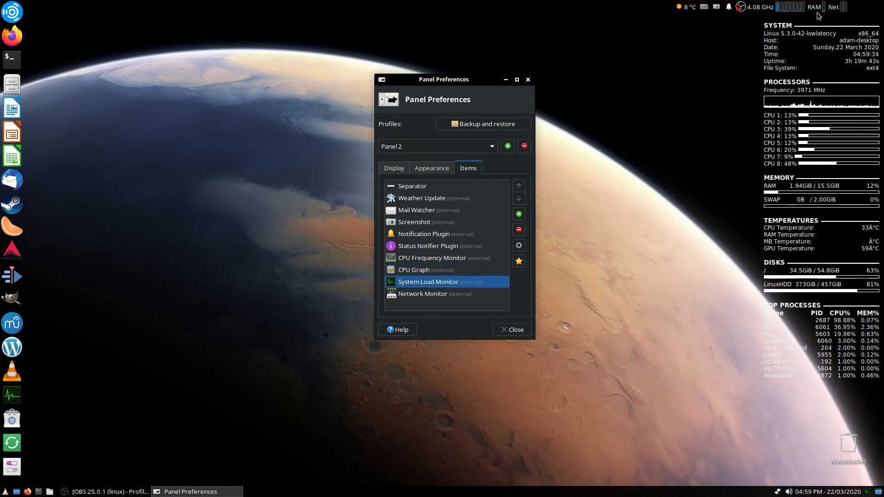
pyautogui.click(462, 294)
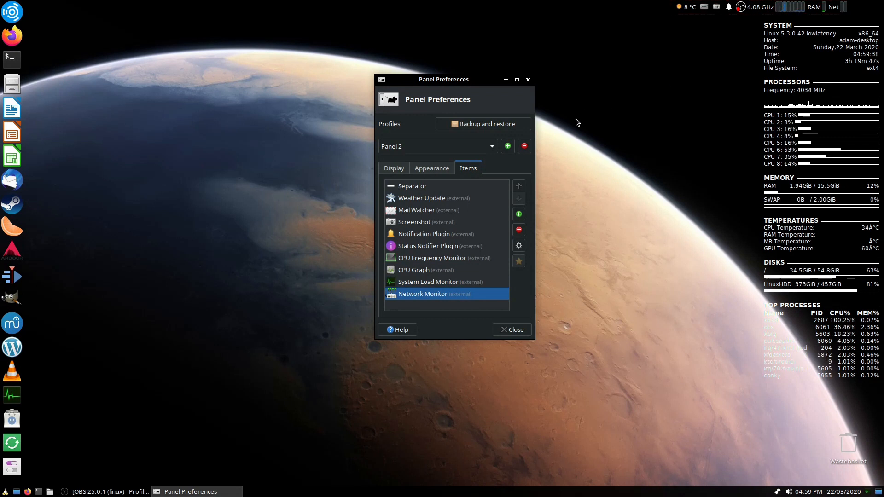
pyautogui.moveTo(470, 79); pyautogui.dragTo(423, 87)
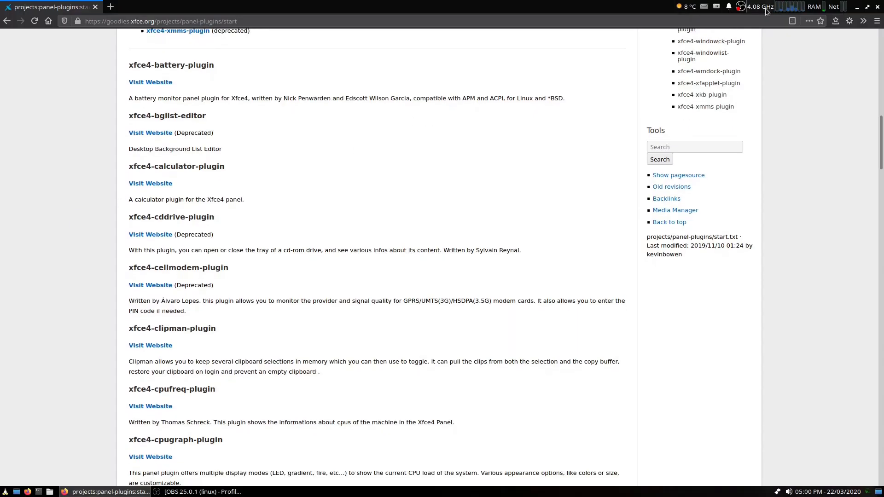
# - Browse the Xfce panel plugins list on goodies.xfce.org
pyautogui.scroll(3, 160, 133)
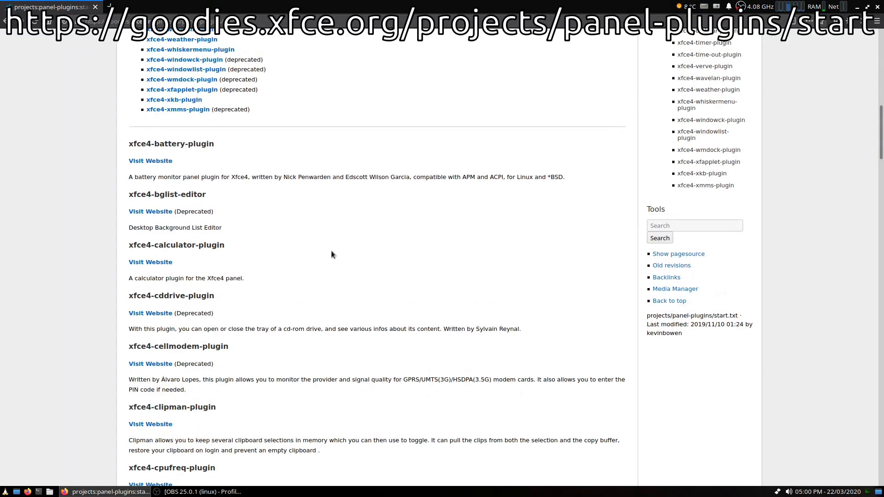
pyautogui.scroll(20, 331, 254)
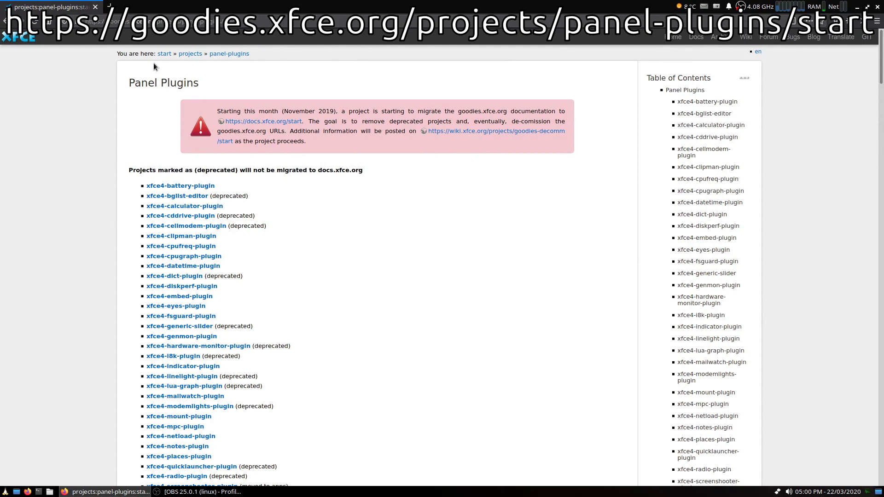
pyautogui.scroll(-20, 301, 267)
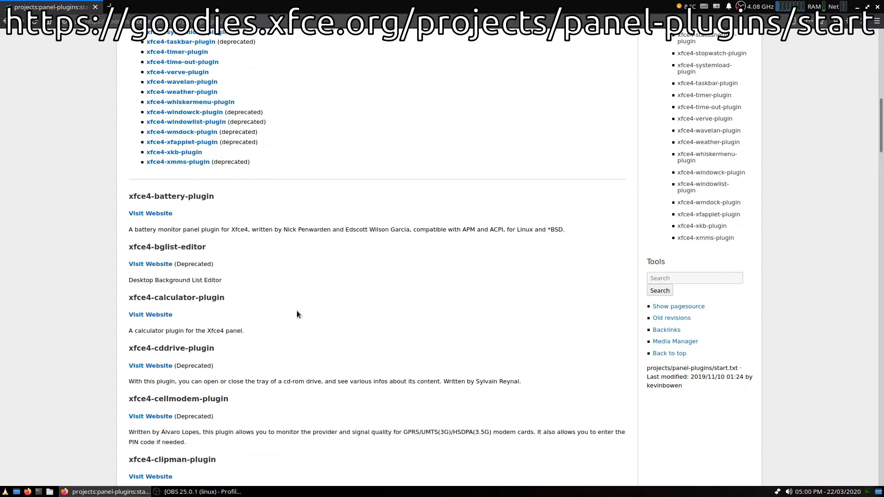
pyautogui.scroll(-15, 292, 326)
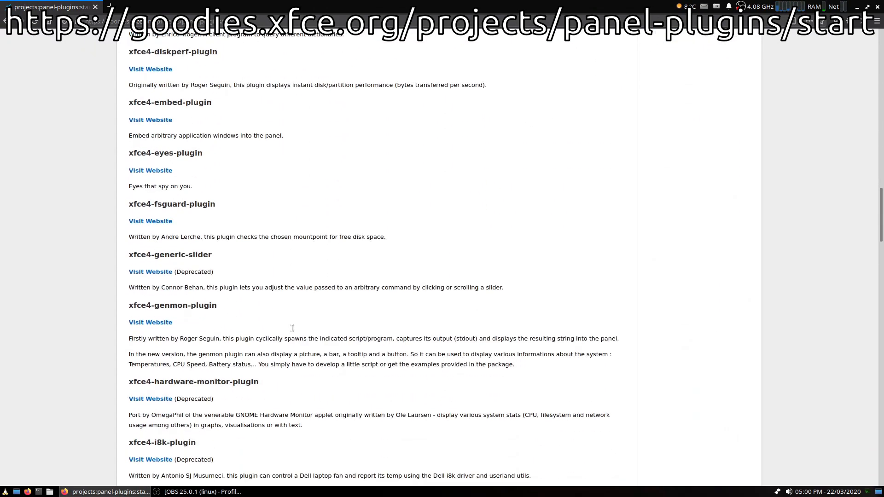
pyautogui.scroll(-4, 291, 329)
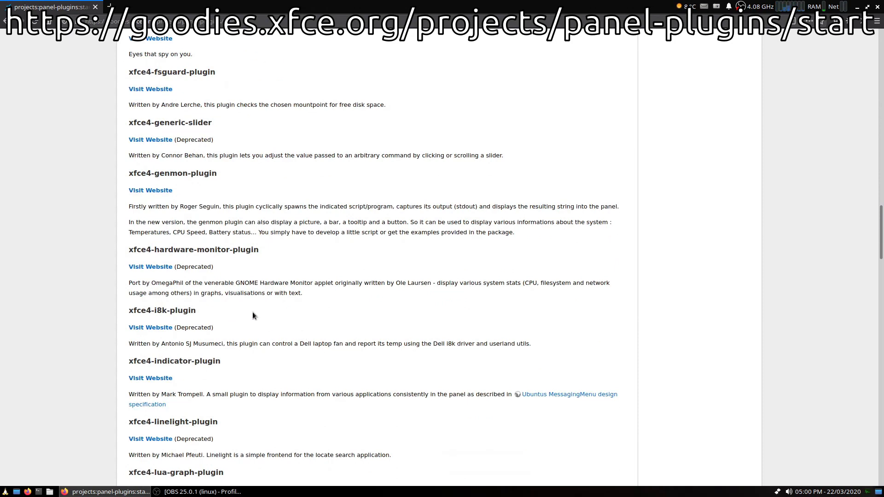
pyautogui.scroll(2, 186, 220)
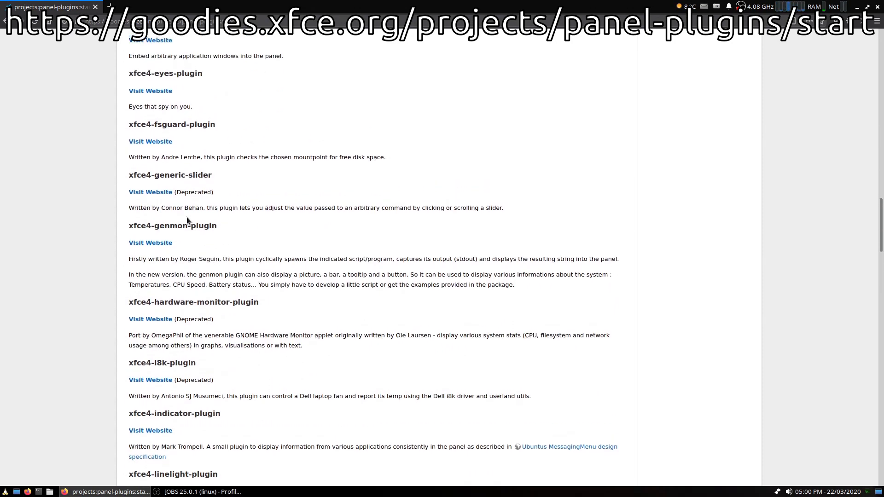
pyautogui.scroll(2, 178, 153)
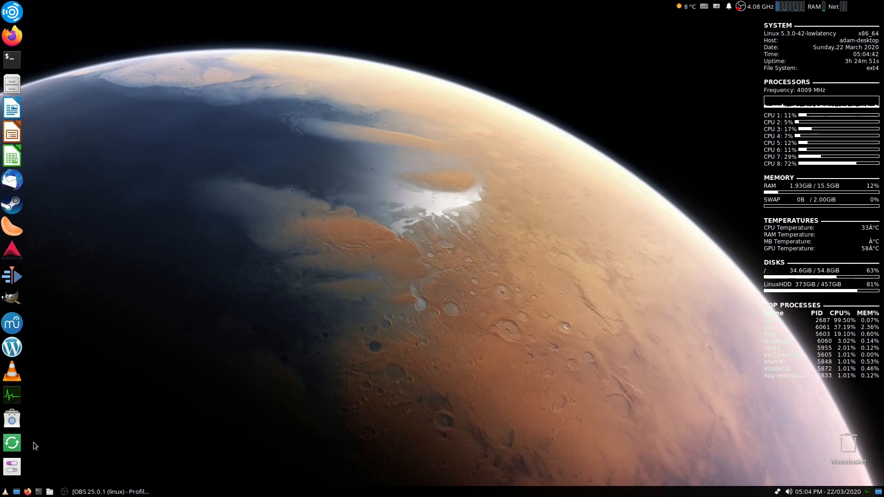
# - Open conky's entry in Session and Startup's Application Autostart list, then close it unchanged along with Session and Startup
pyautogui.click(11, 467)
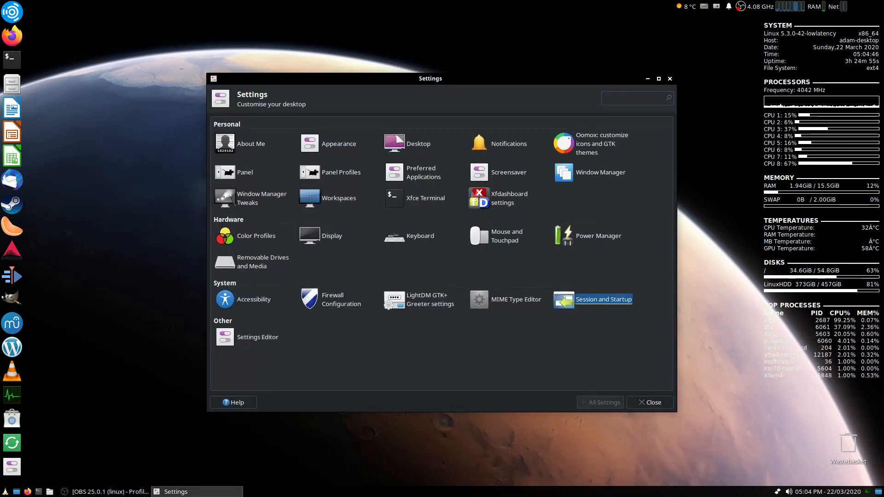
pyautogui.click(592, 301)
pyautogui.click(299, 129)
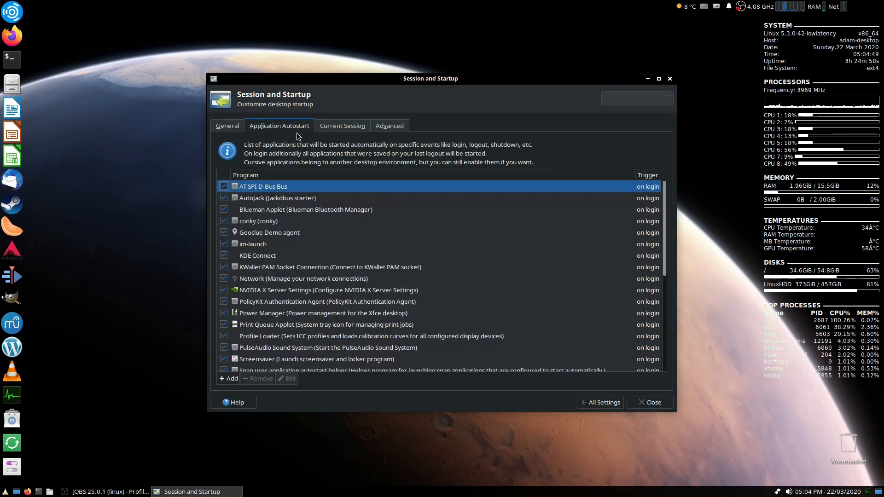
pyautogui.click(285, 221)
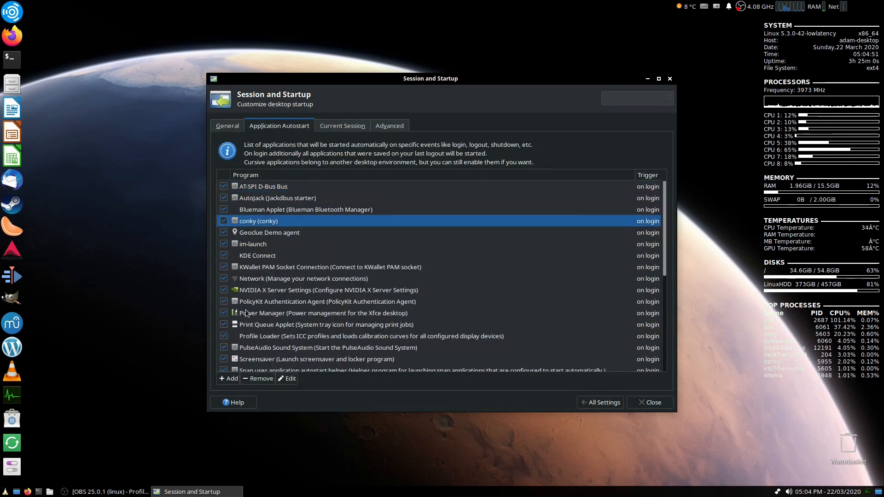
pyautogui.click(288, 380)
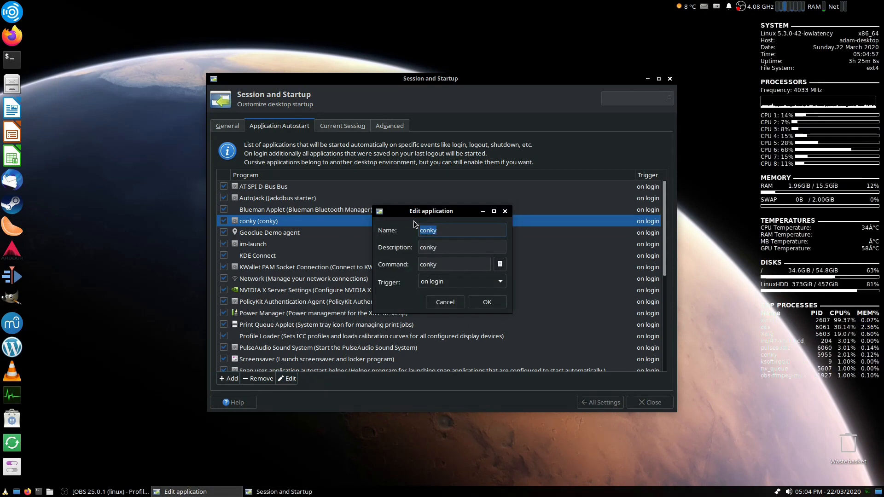
pyautogui.click(487, 302)
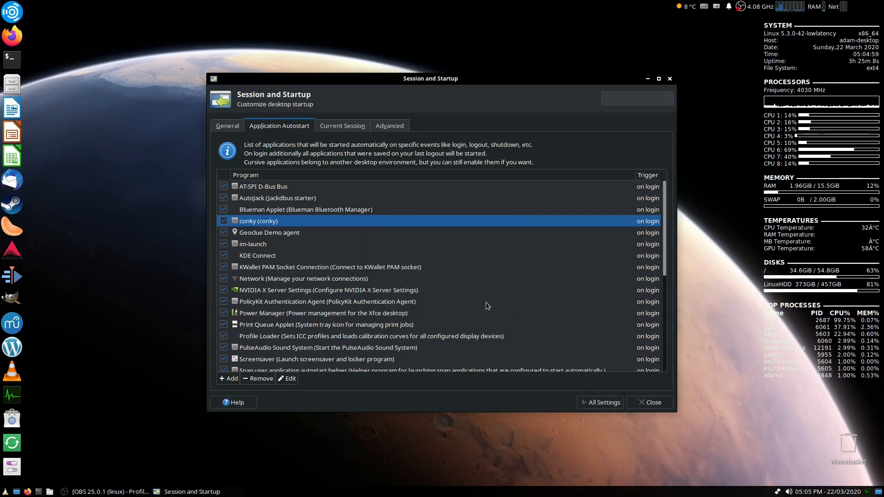
pyautogui.click(670, 79)
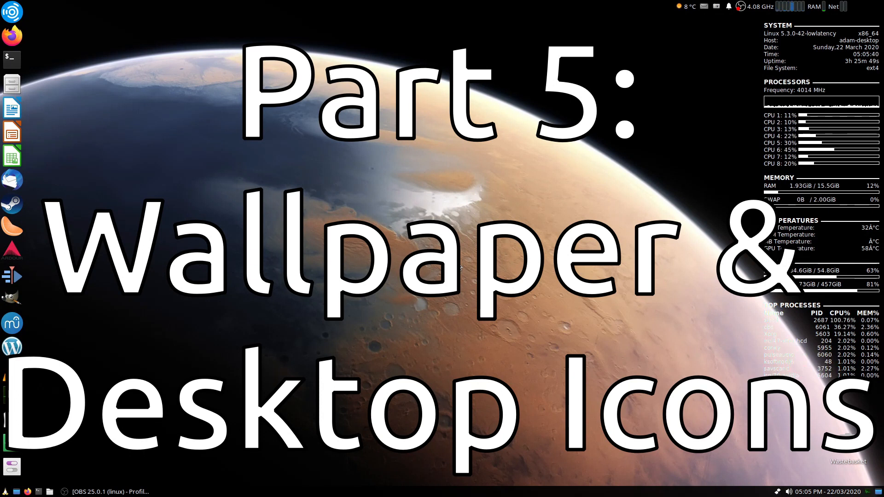
# - Open Desktop settings on the Icons tab and toggle the Home desktop icon on and off again
pyautogui.rightClick(344, 186)
pyautogui.click(396, 322)
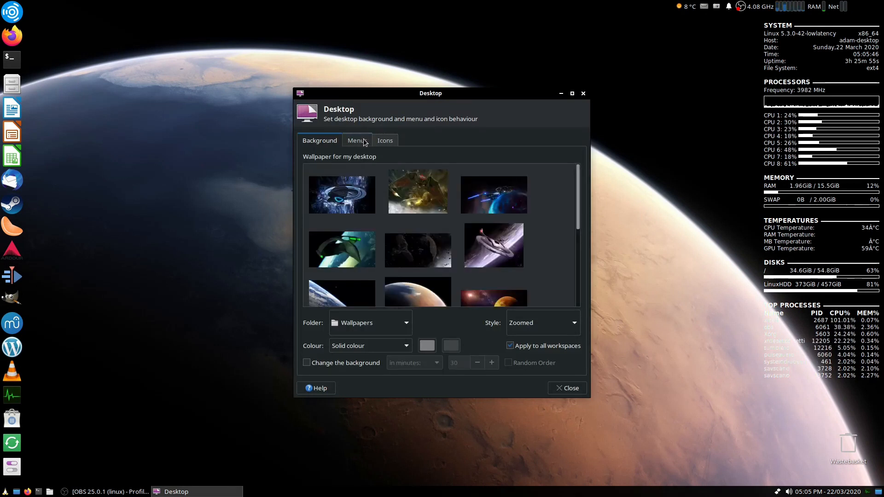
pyautogui.click(377, 142)
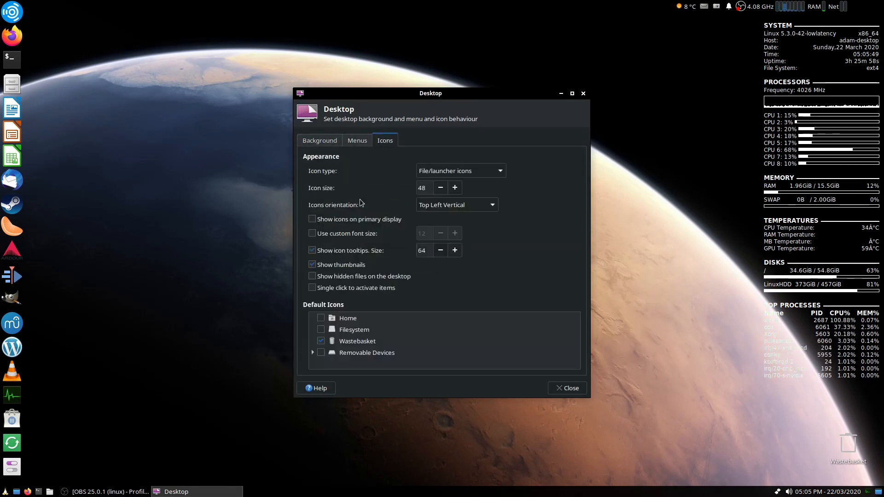
pyautogui.click(321, 318)
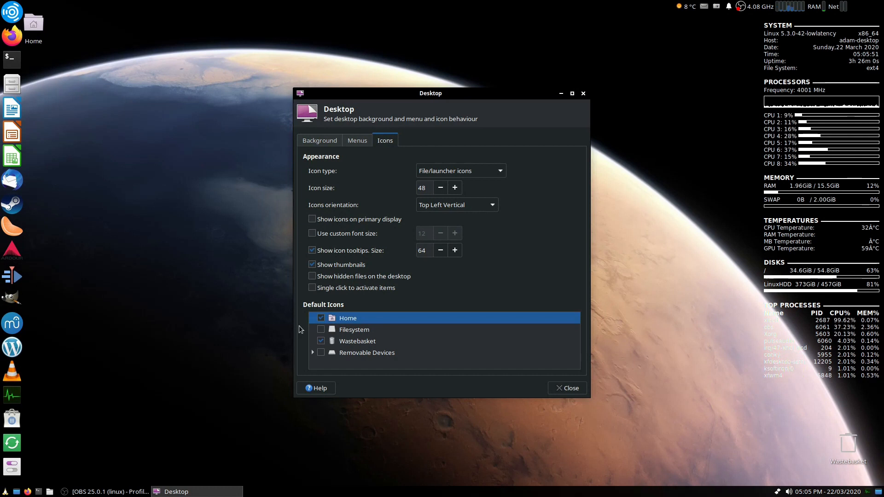
pyautogui.click(321, 318)
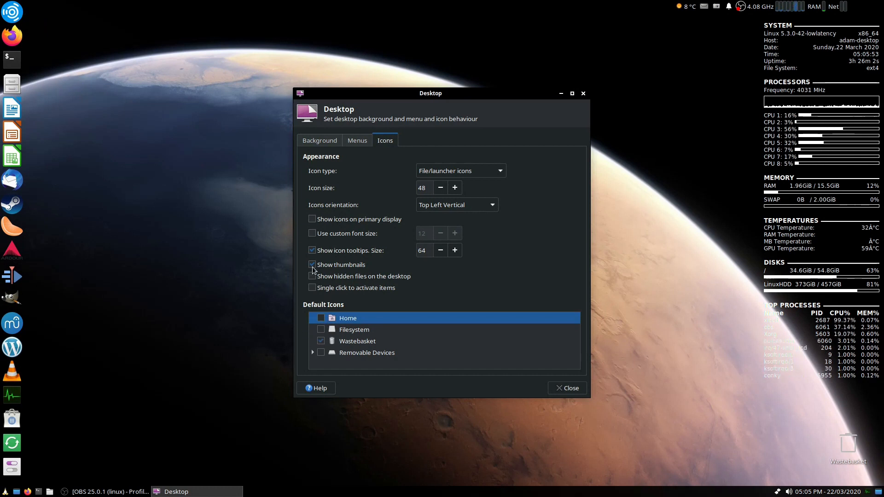
pyautogui.click(849, 433)
pyautogui.click(769, 428)
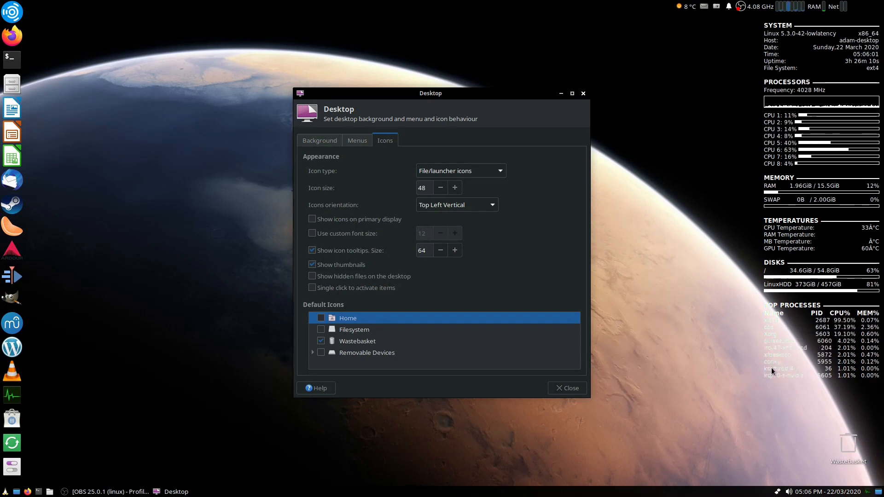
pyautogui.moveTo(848, 440); pyautogui.dragTo(852, 420)
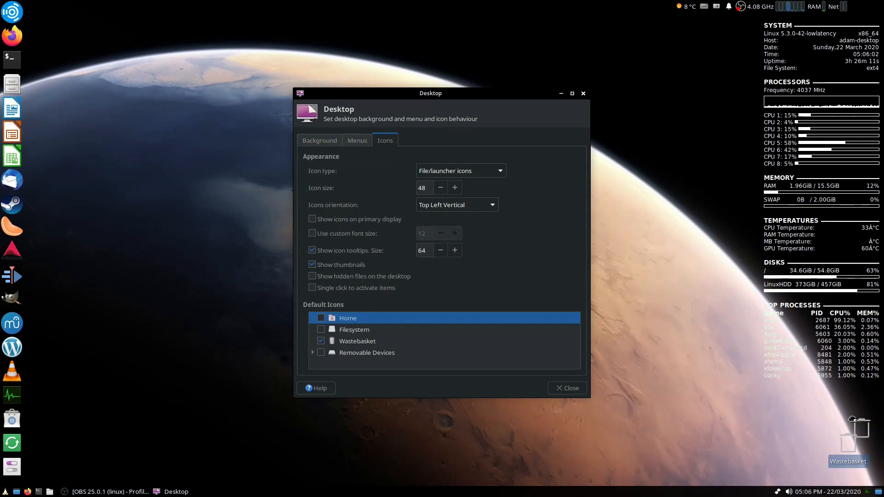
pyautogui.click(795, 430)
# - Try several wallpapers on the Background tab and reselect the Mars wallpaper
pyautogui.click(319, 141)
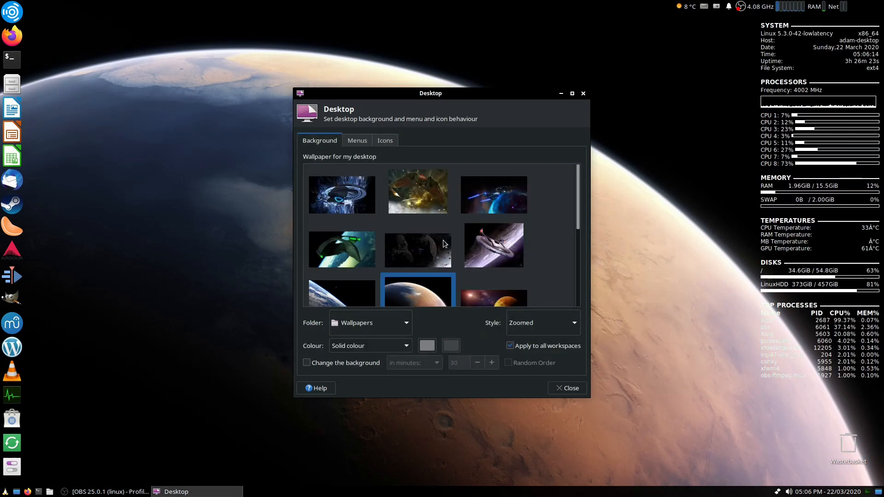
pyautogui.scroll(-2, 442, 240)
pyautogui.scroll(-3, 435, 258)
pyautogui.scroll(1, 420, 269)
pyautogui.click(365, 254)
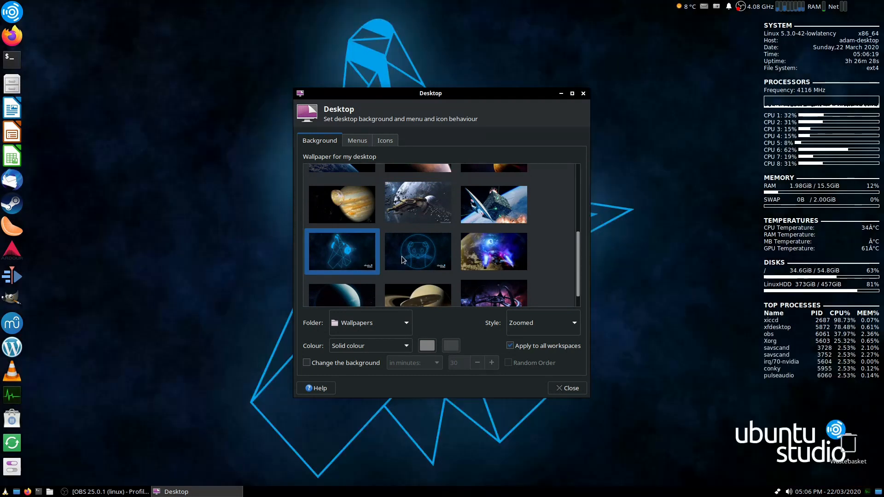
pyautogui.click(402, 255)
pyautogui.scroll(1, 401, 256)
pyautogui.click(494, 266)
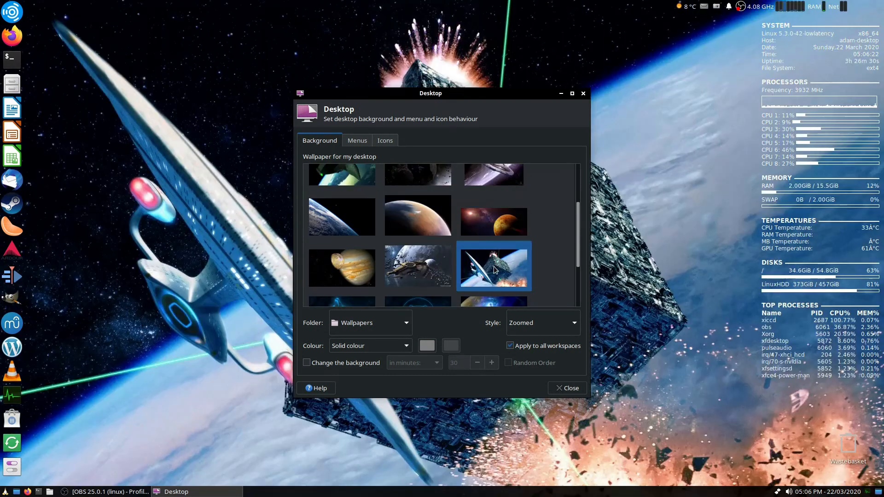
pyautogui.scroll(3, 454, 279)
pyautogui.click(434, 294)
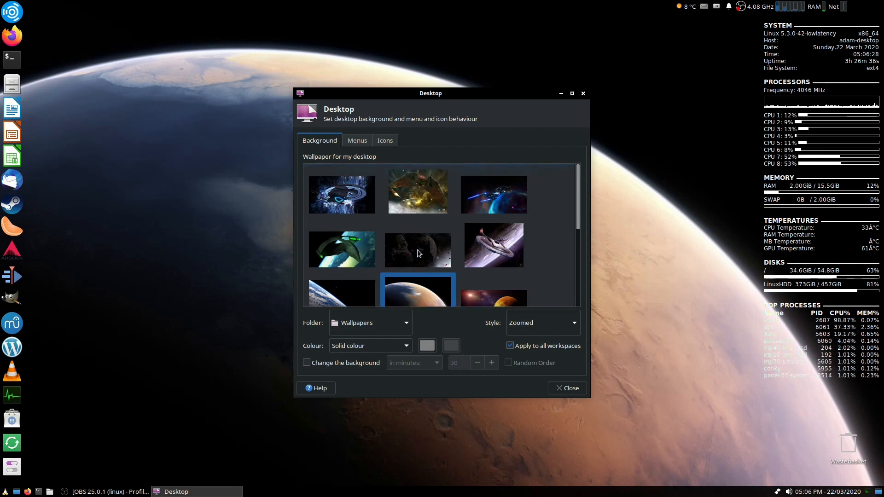
# - Enable changing the background every 30 minutes and close Desktop settings
pyautogui.scroll(-2, 417, 249)
pyautogui.scroll(1, 417, 252)
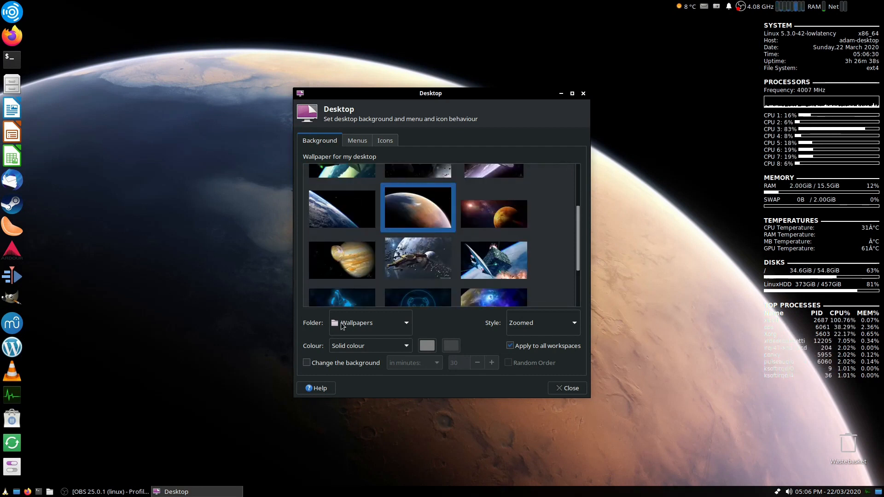
pyautogui.click(306, 363)
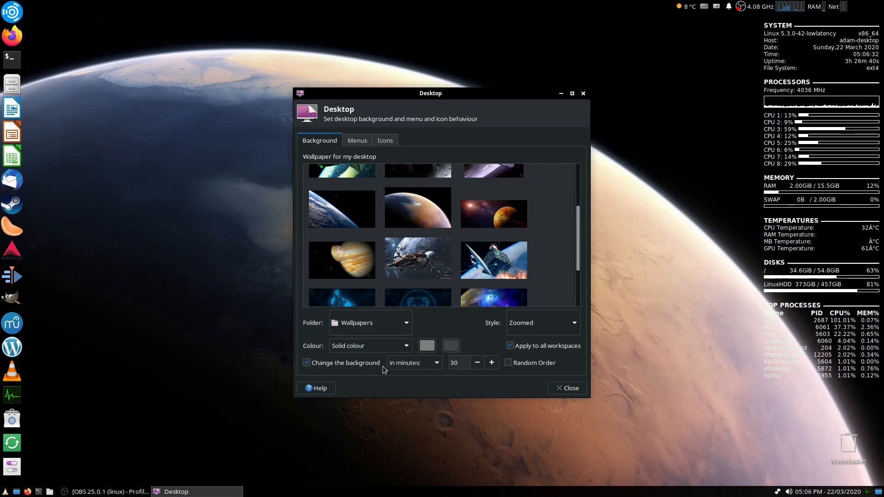
pyautogui.click(578, 388)
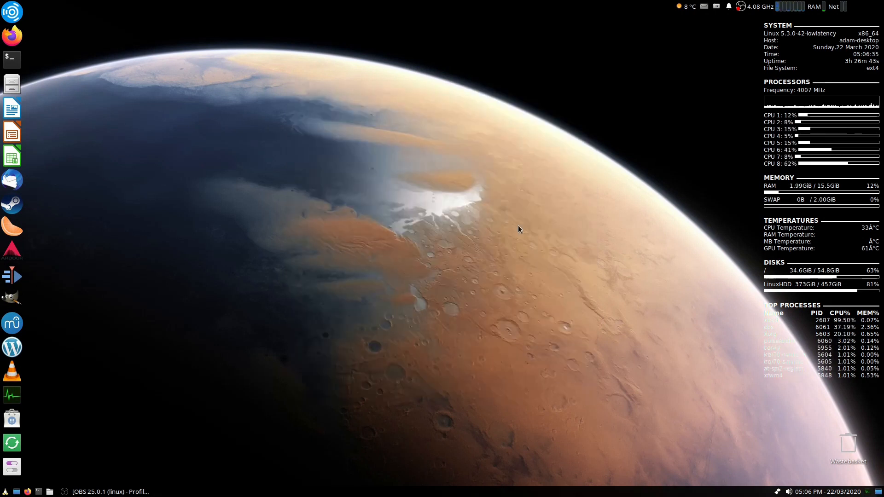